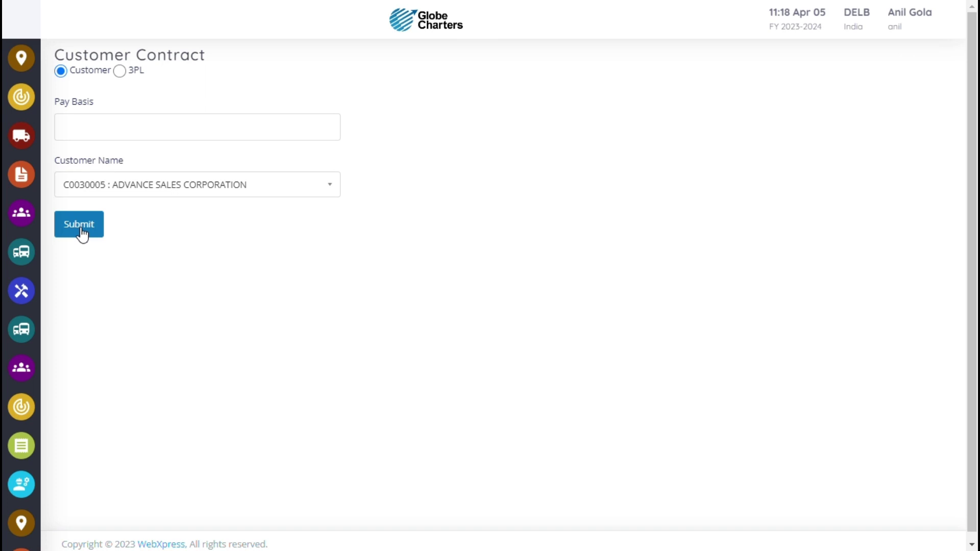
Open Advance Sales Corporation's TBB contract starting 3/1/2019 for editing and go to its service selection without saving the record.
{"action": "left_click", "coordinate": [81, 233]}
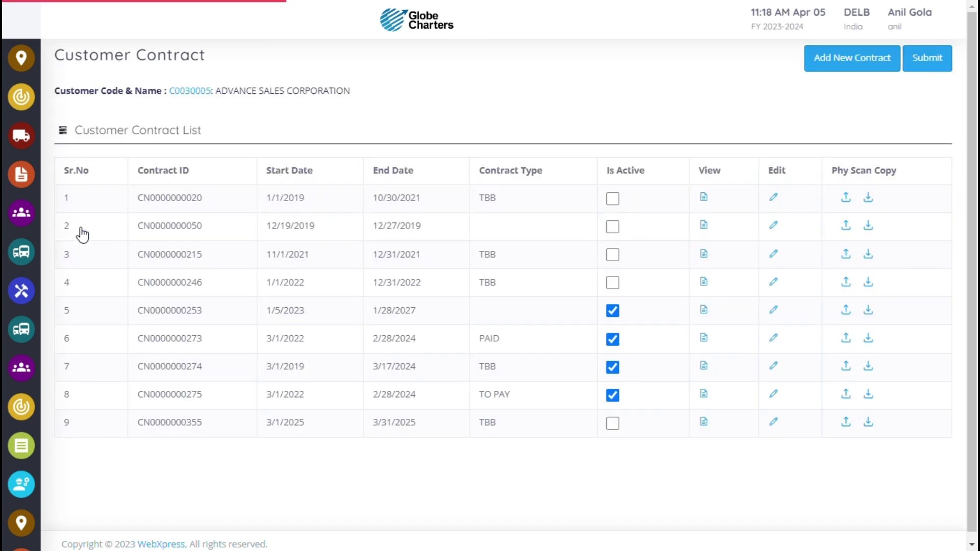
{"action": "left_click", "coordinate": [774, 366]}
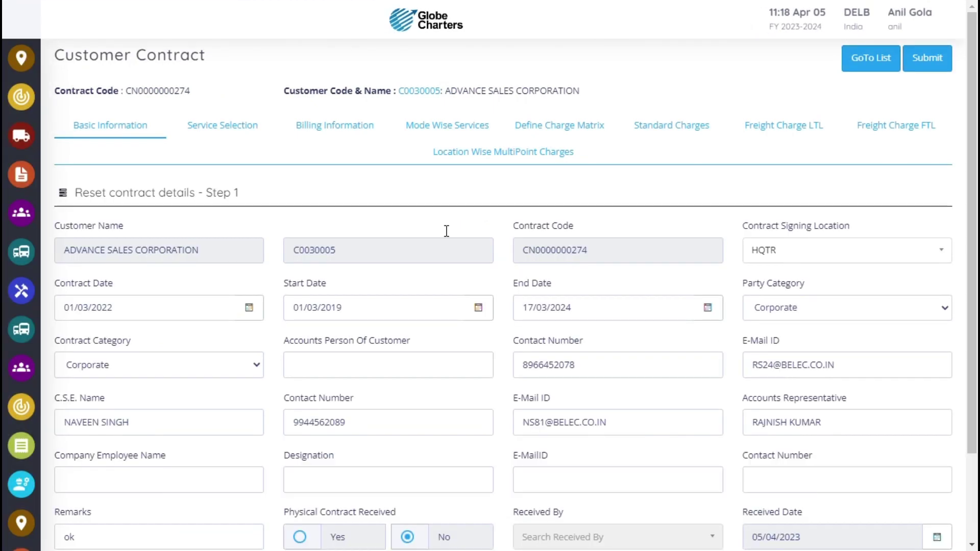
{"action": "left_click", "coordinate": [236, 132]}
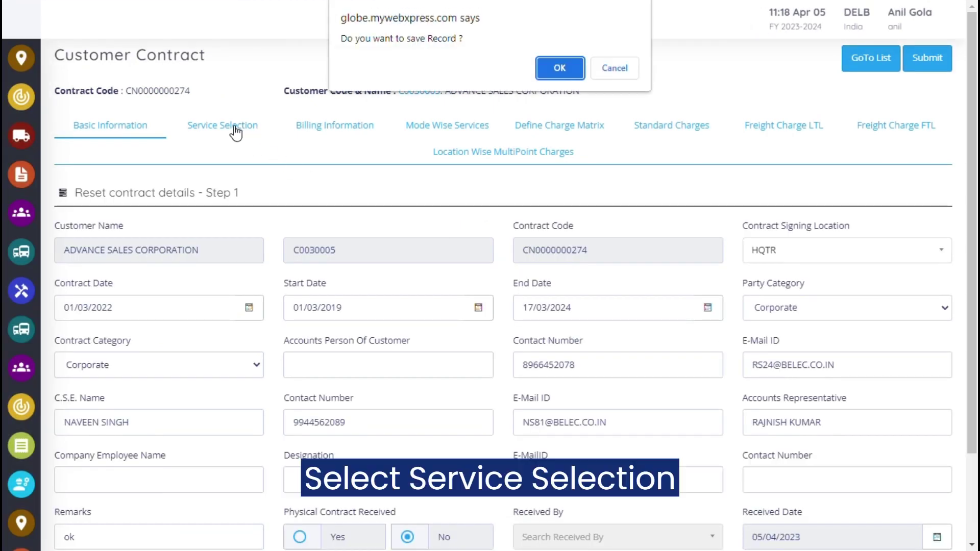
{"action": "left_click", "coordinate": [613, 74]}
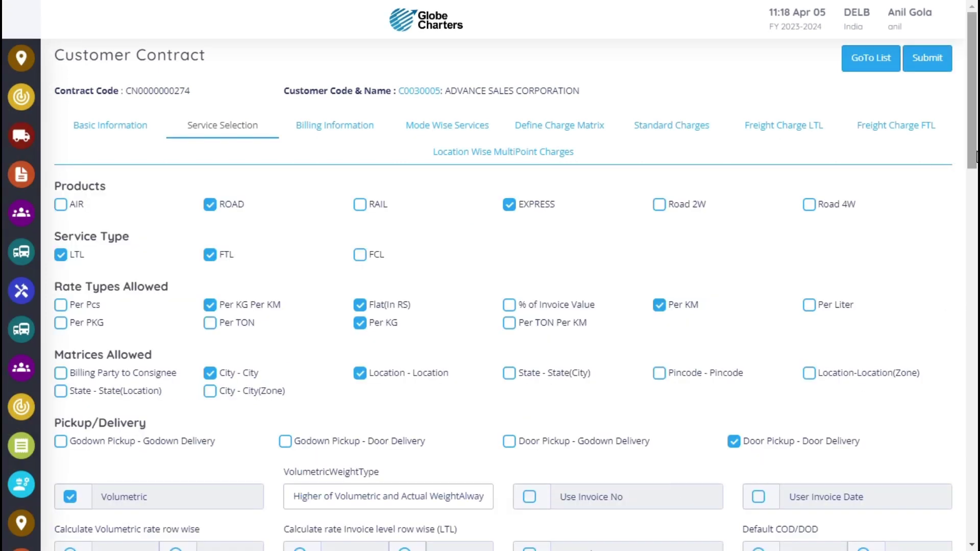
Set the risk type to Carrier Risk in the contract's risk information.
{"action": "left_click_drag", "start_coordinate": [976, 157], "coordinate": [976, 522]}
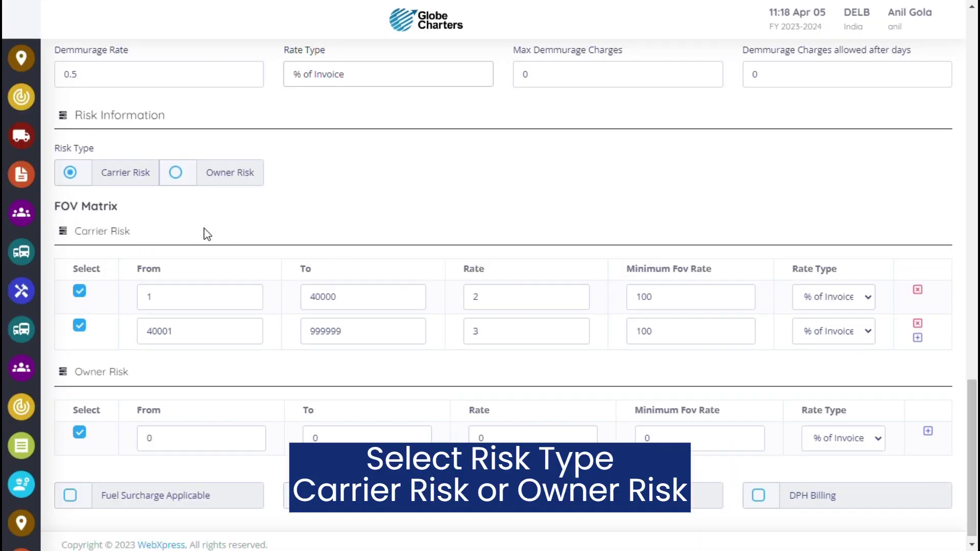
{"action": "left_click", "coordinate": [176, 173]}
{"action": "left_click", "coordinate": [71, 173]}
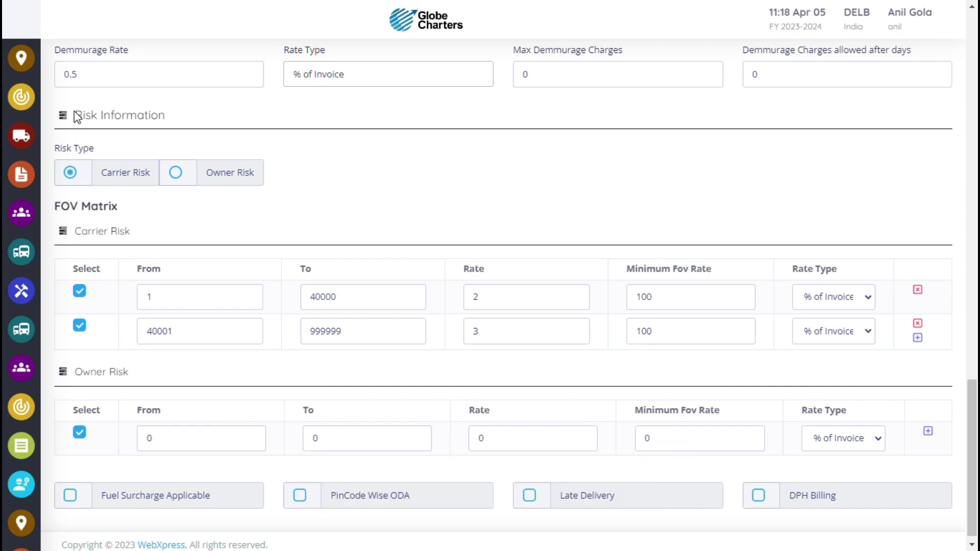
{"action": "left_click_drag", "start_coordinate": [75, 115], "coordinate": [173, 128]}
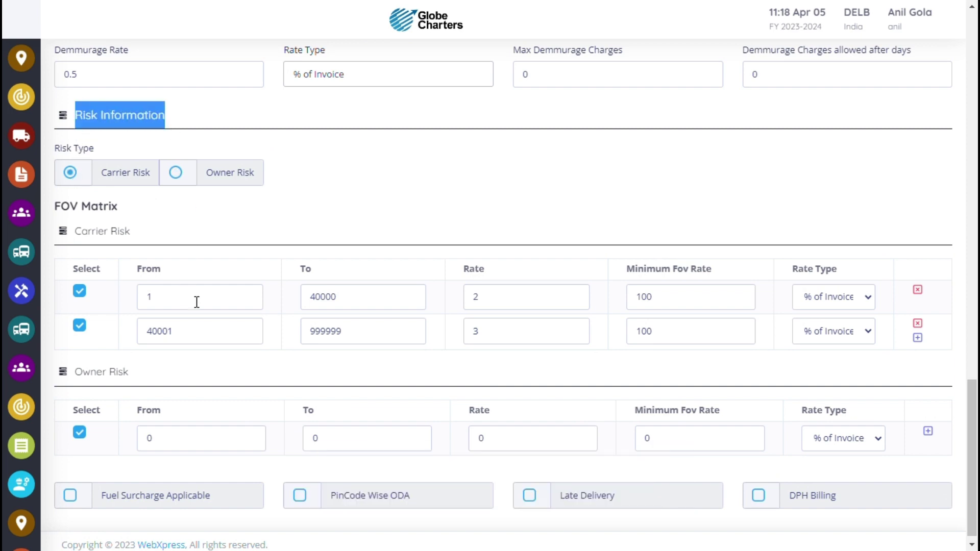
Review the value range, rate, minimum FOV rate and rate type of both Carrier Risk rows in the FOV matrix.
{"action": "left_click", "coordinate": [225, 307]}
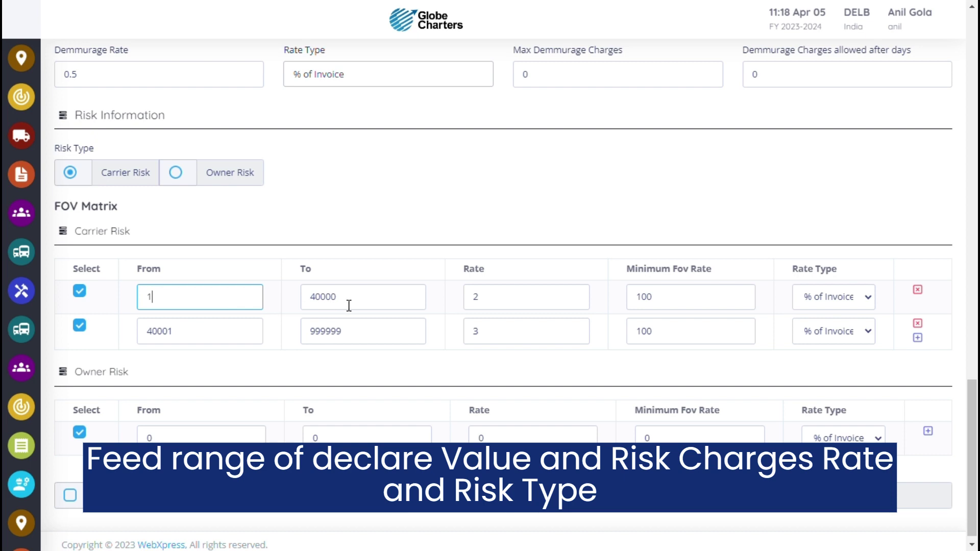
{"action": "key", "text": "Tab"}
{"action": "key", "text": "Tab"}
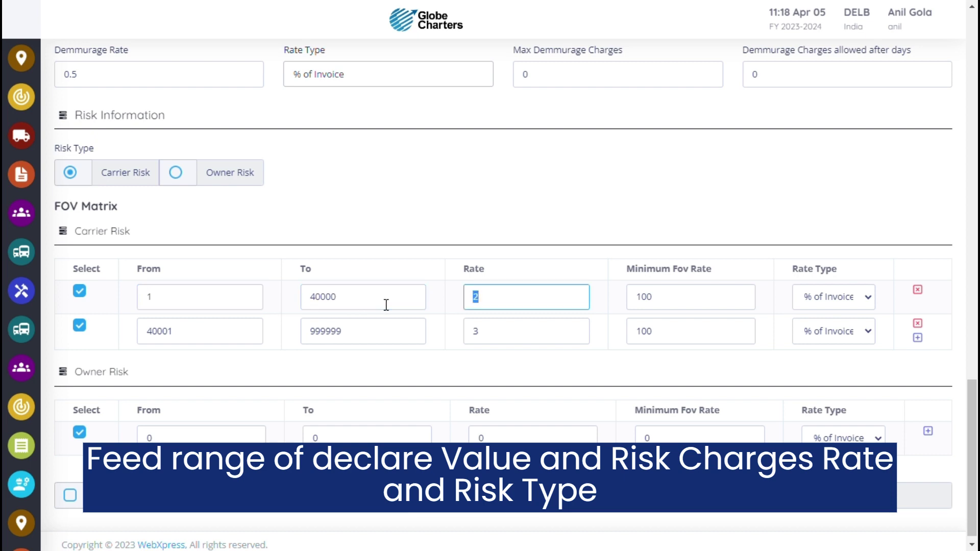
{"action": "key", "text": "Tab"}
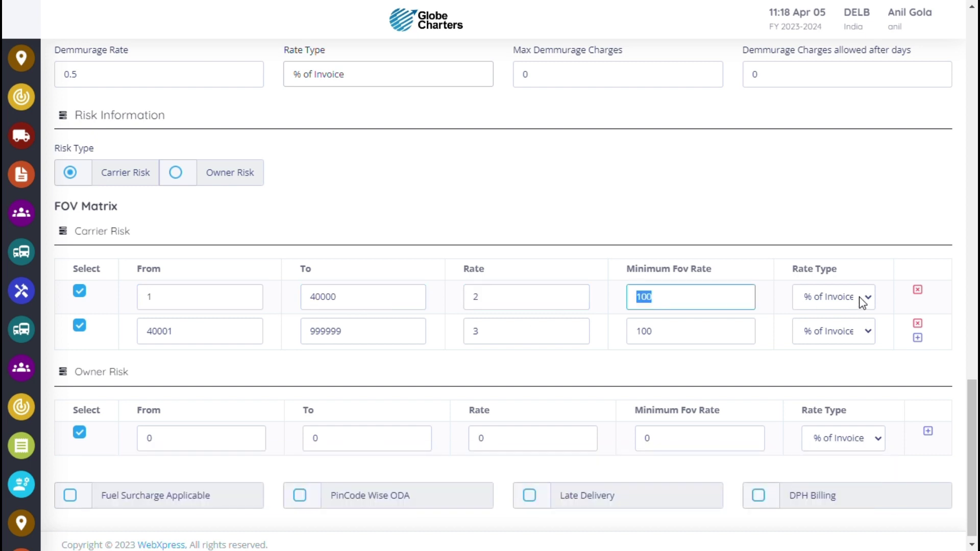
{"action": "key", "text": "Tab"}
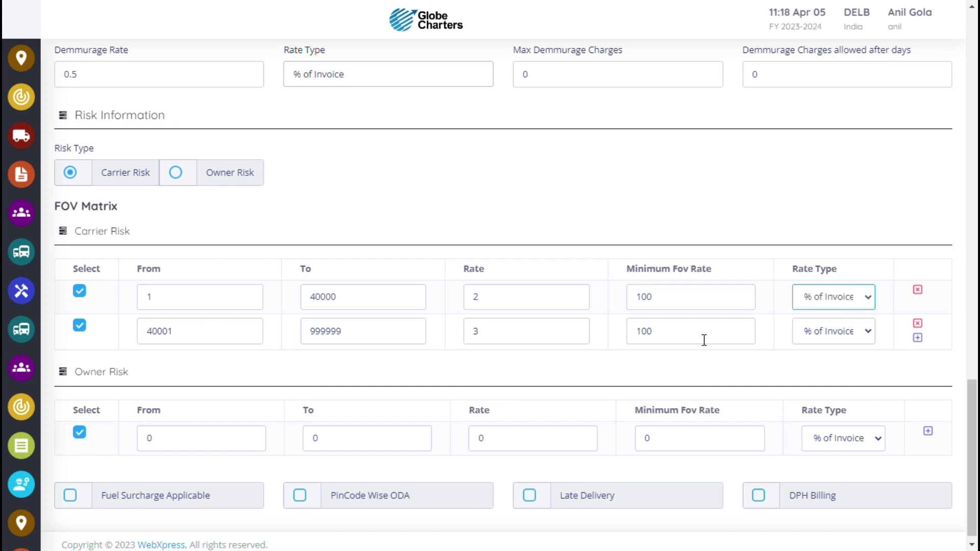
{"action": "left_click", "coordinate": [254, 339]}
{"action": "key", "text": "Tab"}
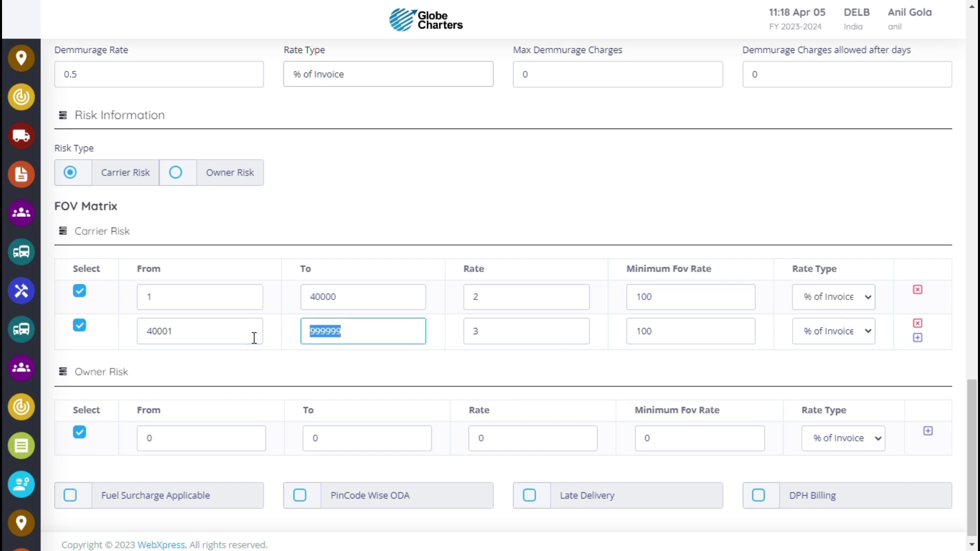
{"action": "key", "text": "Tab"}
{"action": "key", "text": "Tab"}
{"action": "key", "text": "Tab"}
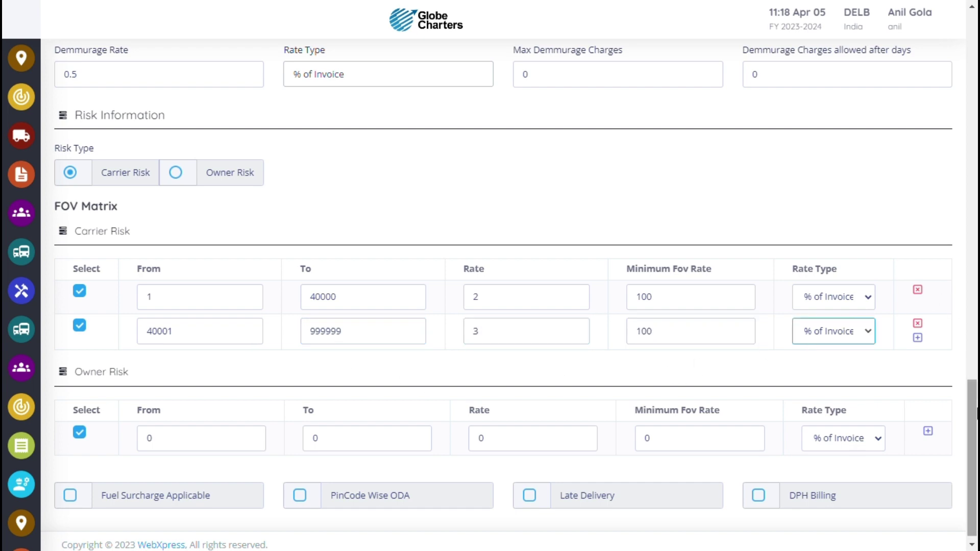
Submit the customer contract and confirm that the entered details are correct.
{"action": "left_click_drag", "start_coordinate": [972, 411], "coordinate": [971, 43]}
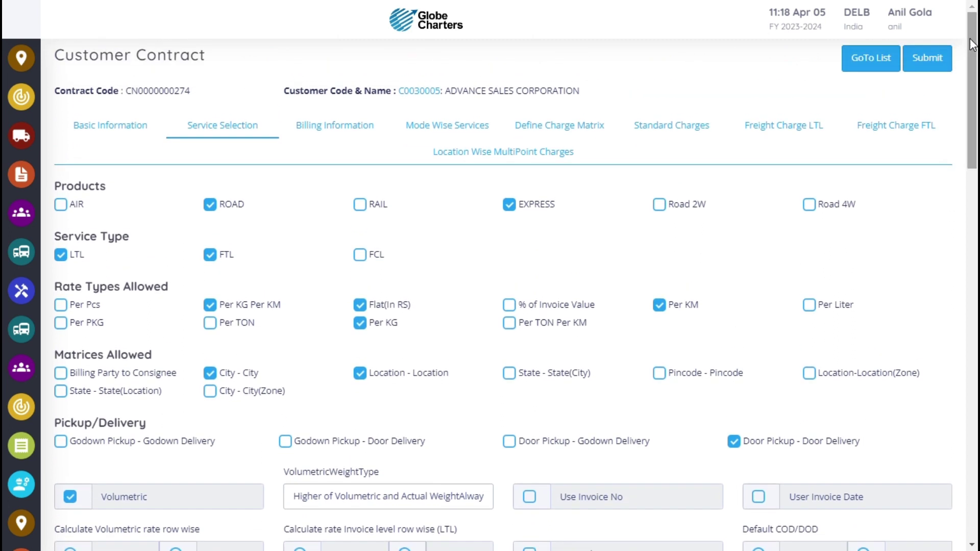
{"action": "left_click", "coordinate": [940, 58]}
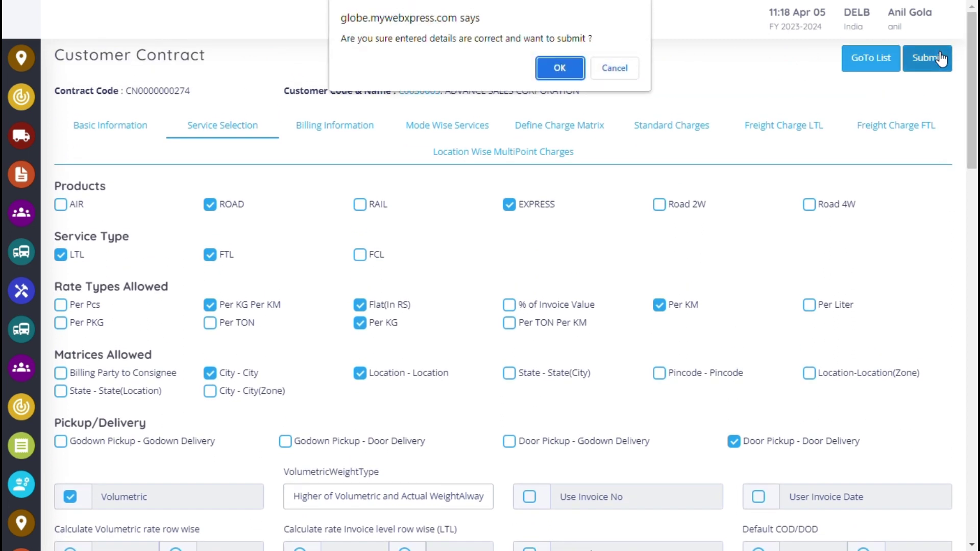
{"action": "left_click", "coordinate": [572, 68]}
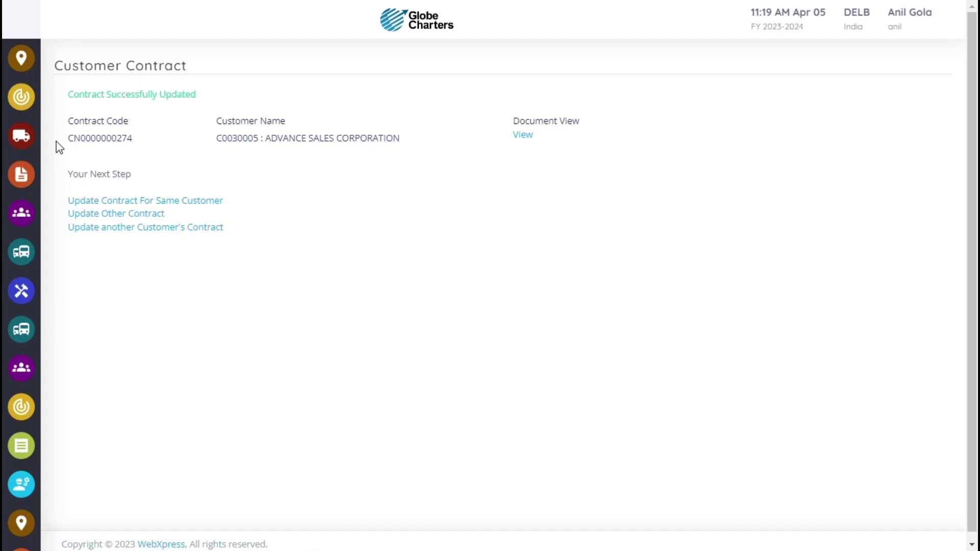
Open C Note Entry for freight booking within Transport Operations.
{"action": "mouse_move", "coordinate": [17, 105]}
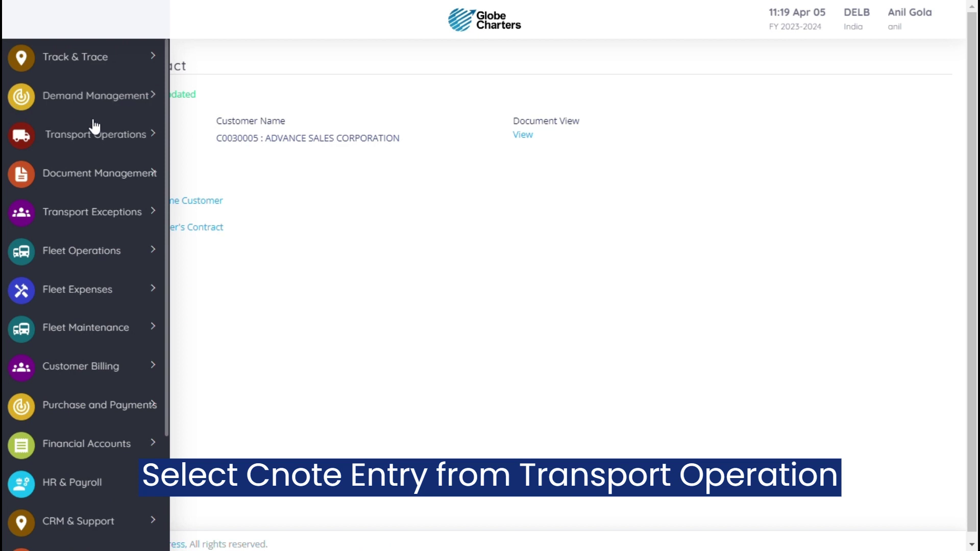
{"action": "left_click", "coordinate": [112, 139]}
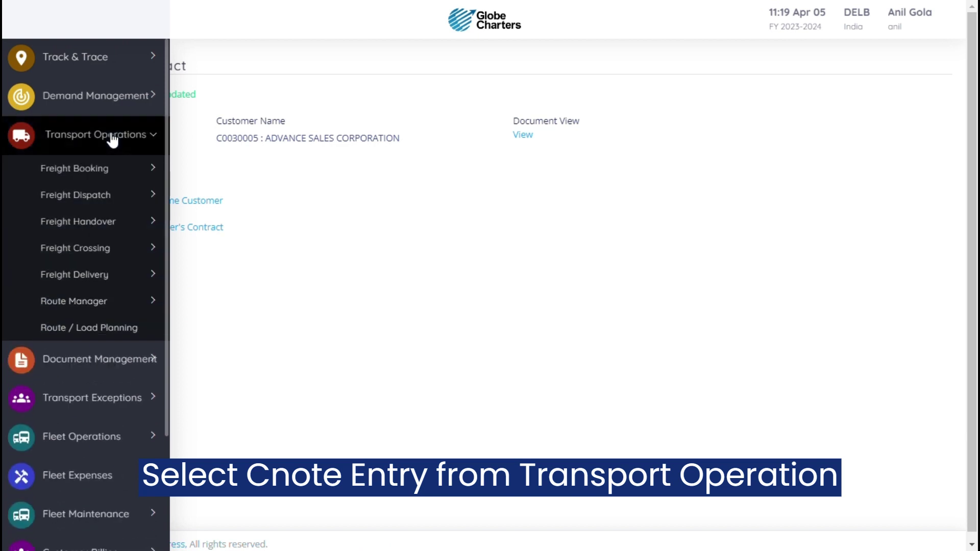
{"action": "left_click", "coordinate": [97, 178]}
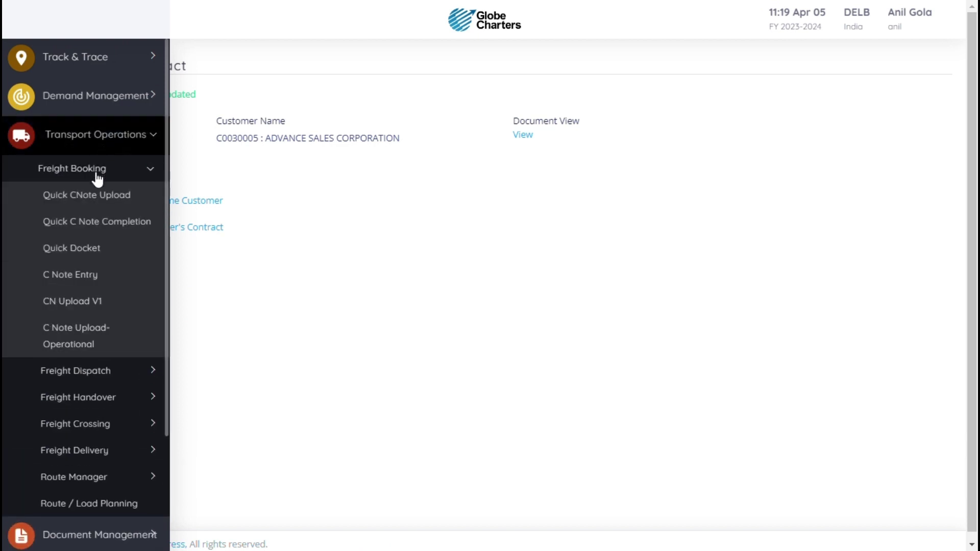
{"action": "left_click", "coordinate": [75, 279]}
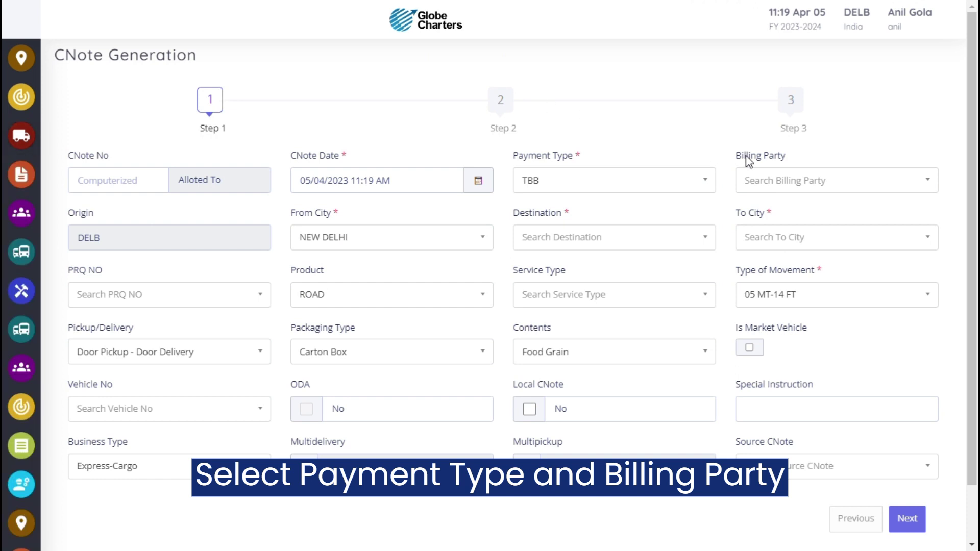
Set the CNote's billing party to Advance Sales Corporation and its destination to MUMB : MUMBAI BRANCH OFFICE.
{"action": "left_click", "coordinate": [784, 193]}
{"action": "type", "text": "adva"}
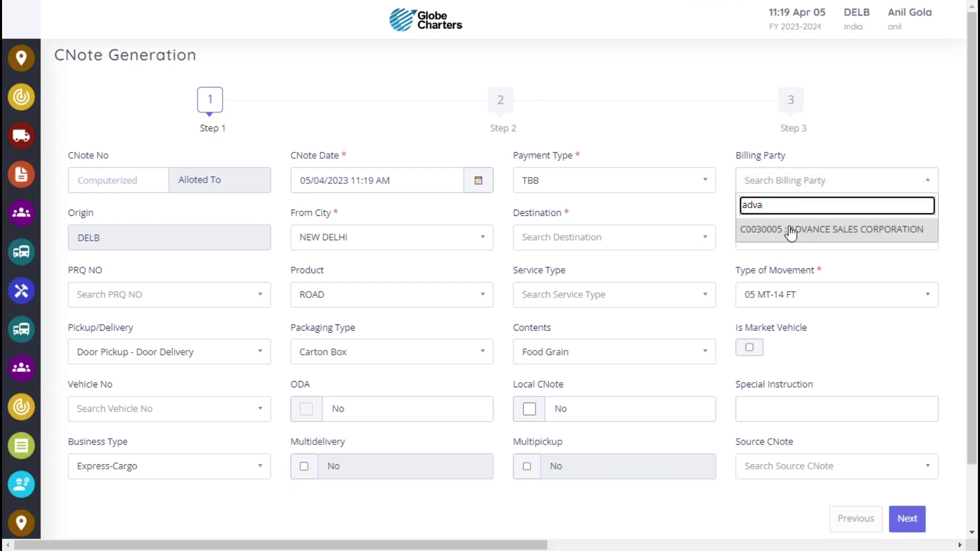
{"action": "left_click", "coordinate": [791, 230]}
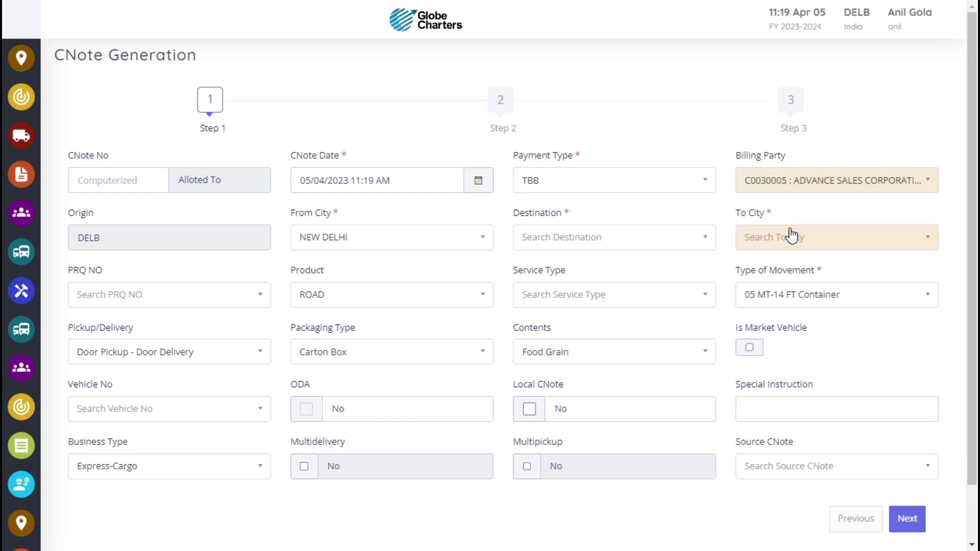
{"action": "left_click", "coordinate": [581, 240]}
{"action": "type", "text": "mu"}
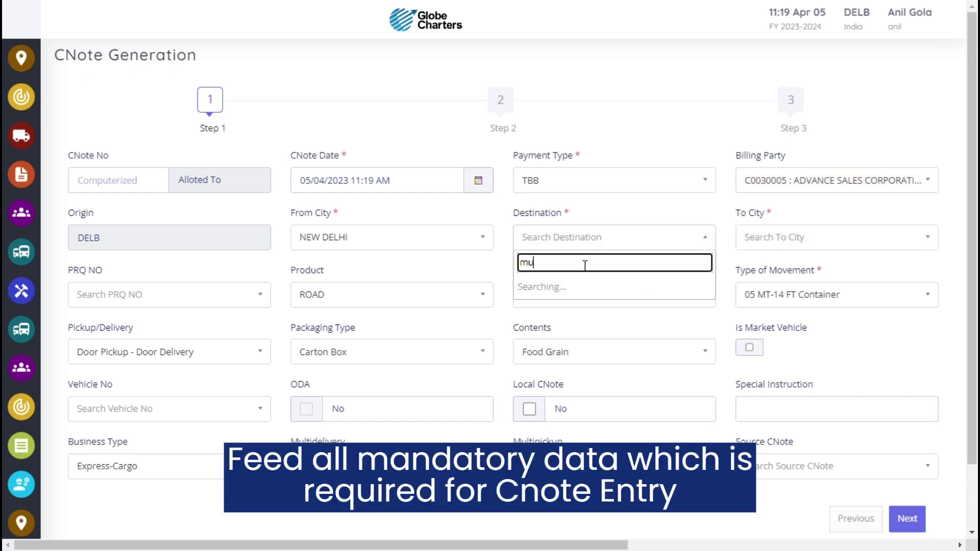
{"action": "type", "text": "mb"}
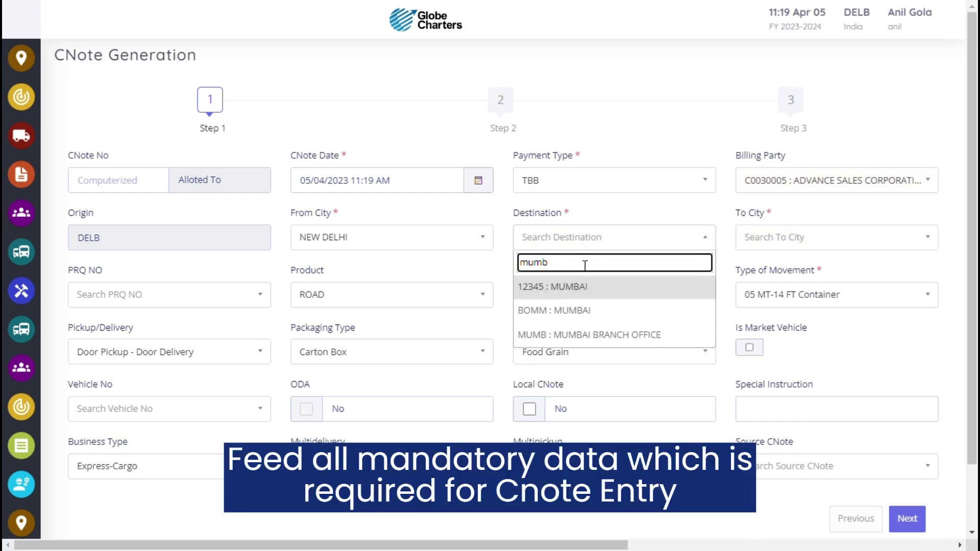
{"action": "left_click", "coordinate": [589, 335]}
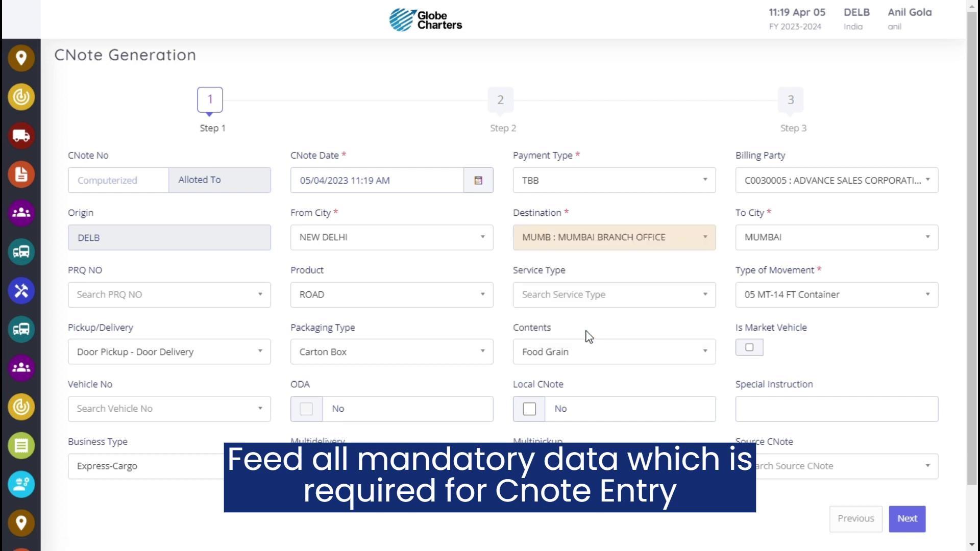
Set the service type to FTL and continue to Step 2 of the CNote.
{"action": "left_click", "coordinate": [572, 301]}
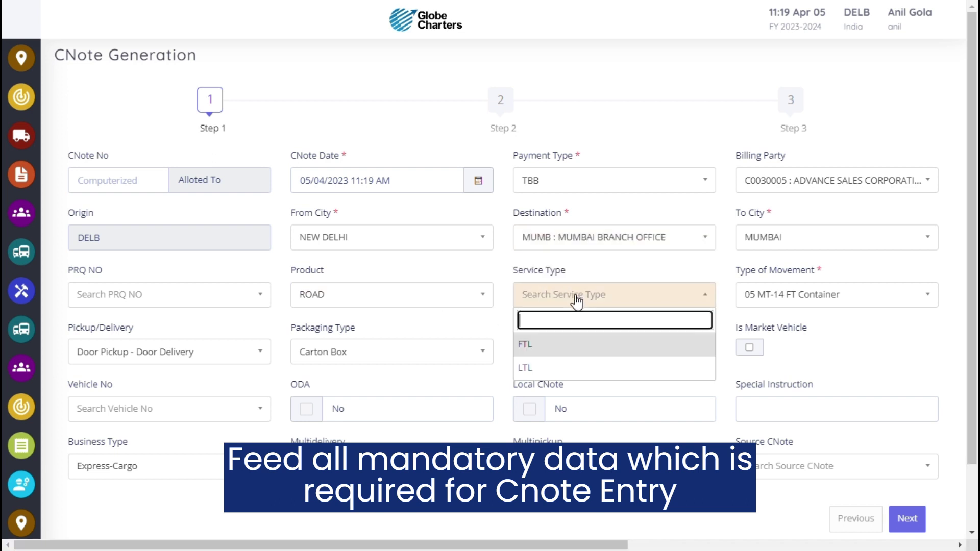
{"action": "left_click", "coordinate": [531, 347]}
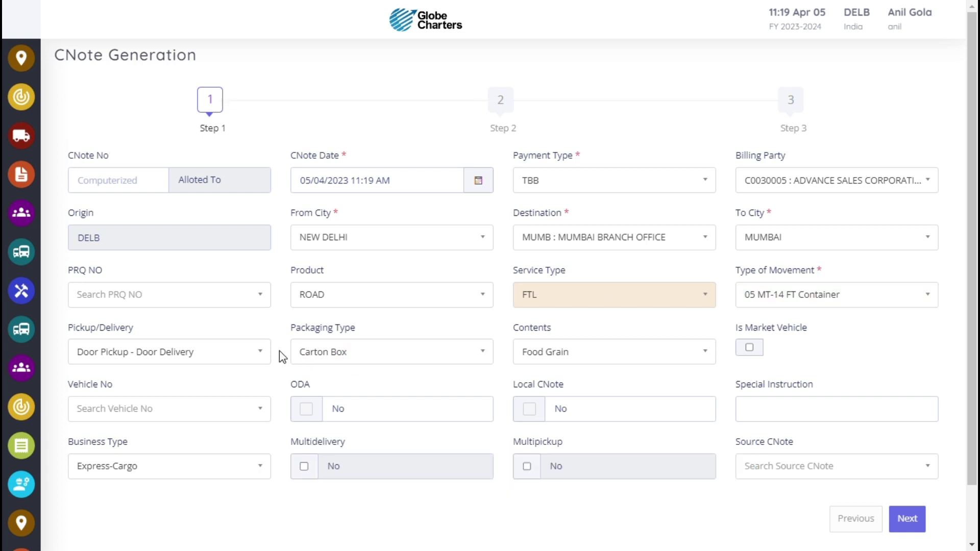
{"action": "scroll", "coordinate": [975, 279], "scroll_direction": "down", "scroll_amount": 2}
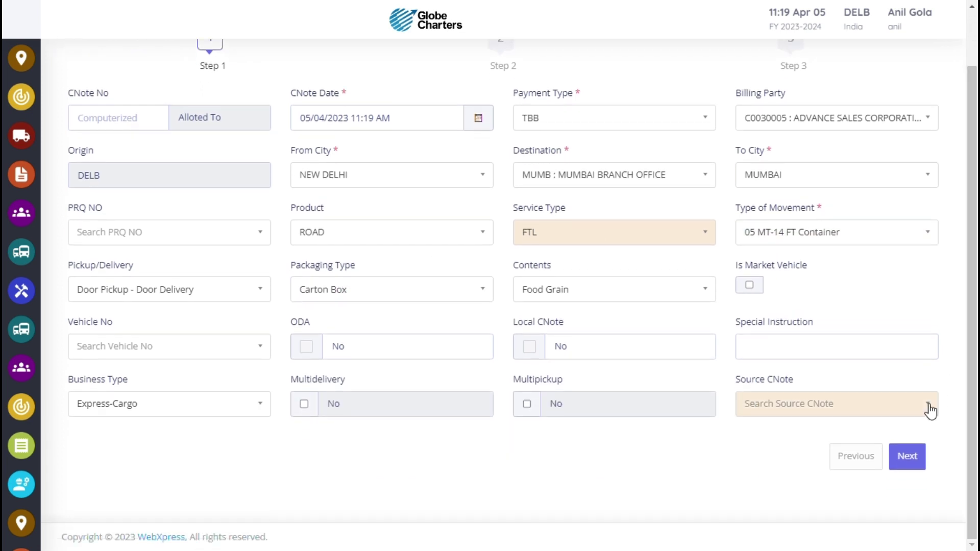
{"action": "left_click", "coordinate": [913, 460]}
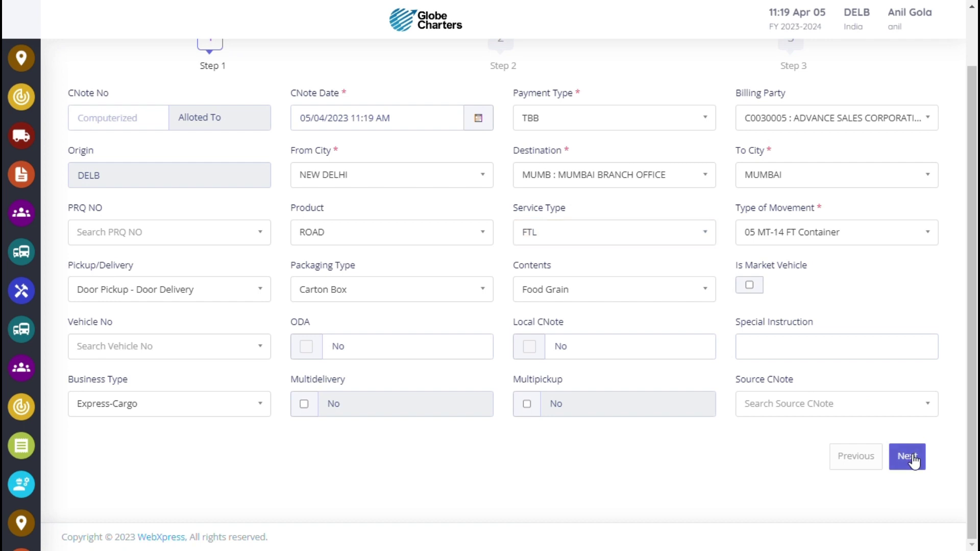
{"action": "left_click", "coordinate": [913, 460]}
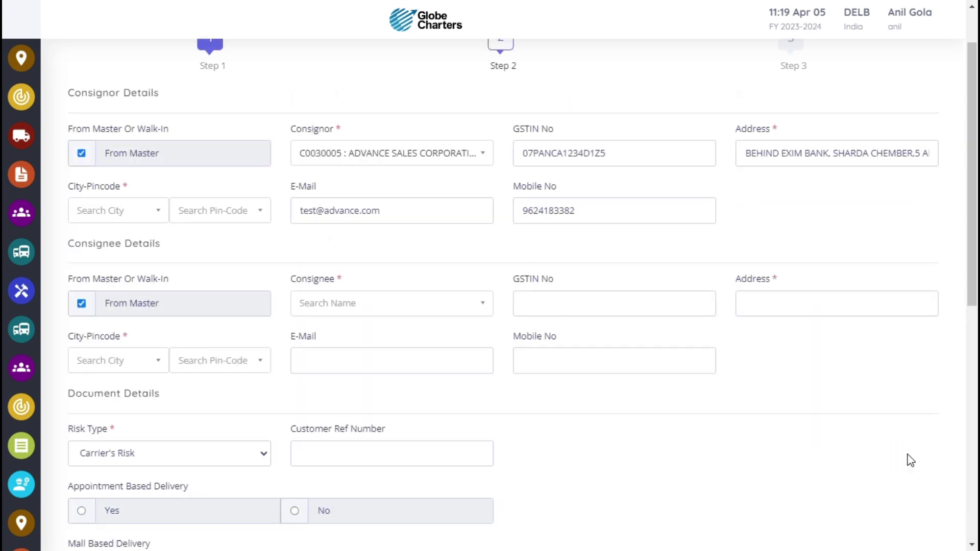
Set the consignor's city to the first DELHI entry and fill in the consignor's postal pin code.
{"action": "left_click", "coordinate": [133, 217]}
{"action": "type", "text": "delhi"}
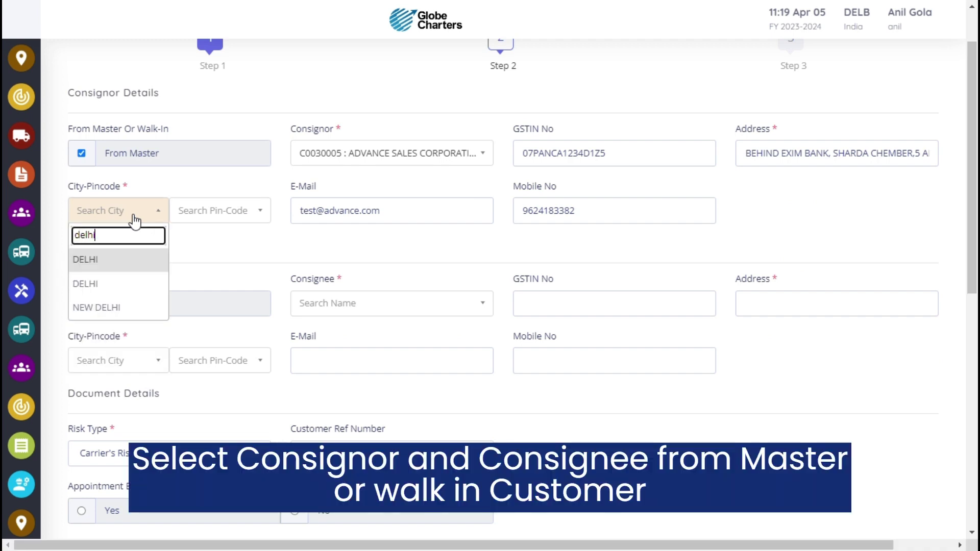
{"action": "left_click", "coordinate": [103, 262]}
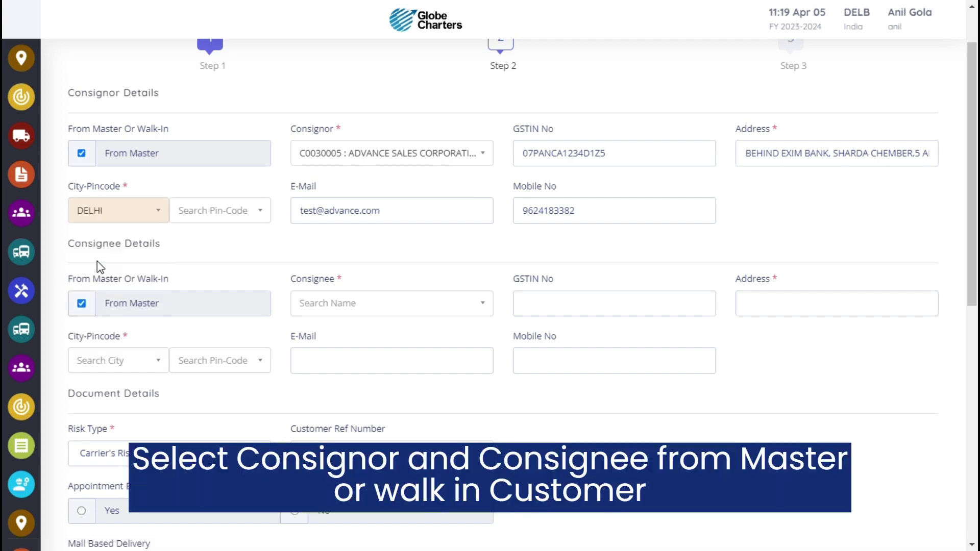
{"action": "left_click", "coordinate": [213, 218]}
{"action": "type", "text": "110033"}
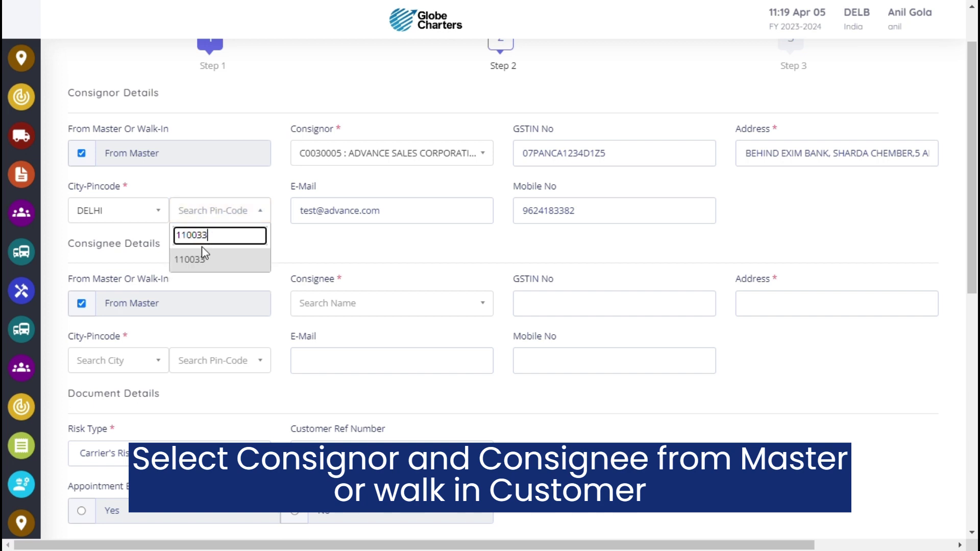
{"action": "left_click", "coordinate": [203, 264]}
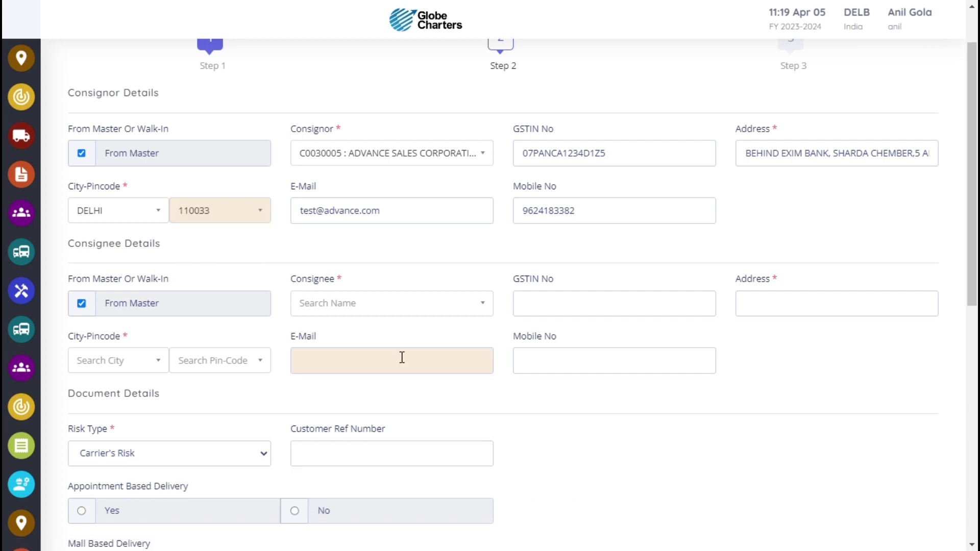
Select the Anil-matching company from the master list as the CNote's consignee.
{"action": "left_click", "coordinate": [343, 305]}
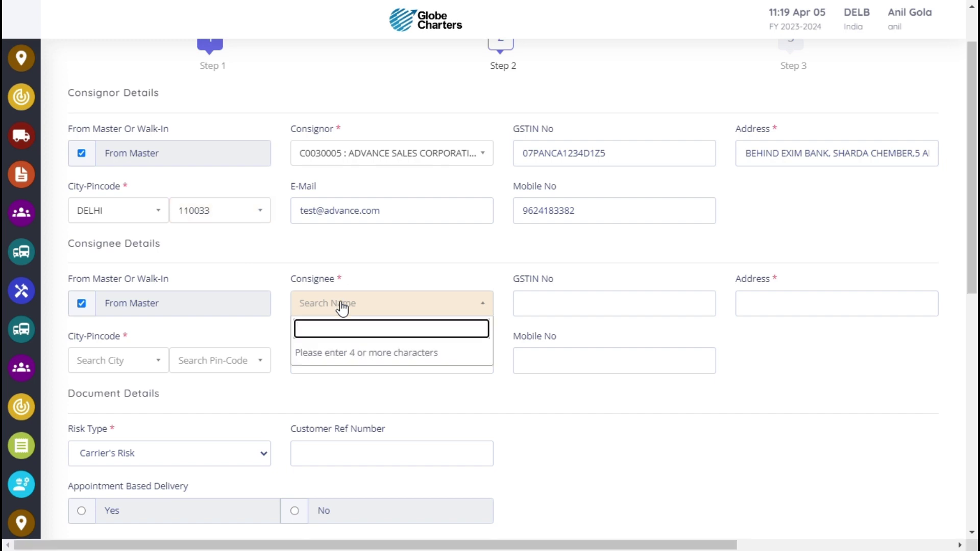
{"action": "type", "text": "anil"}
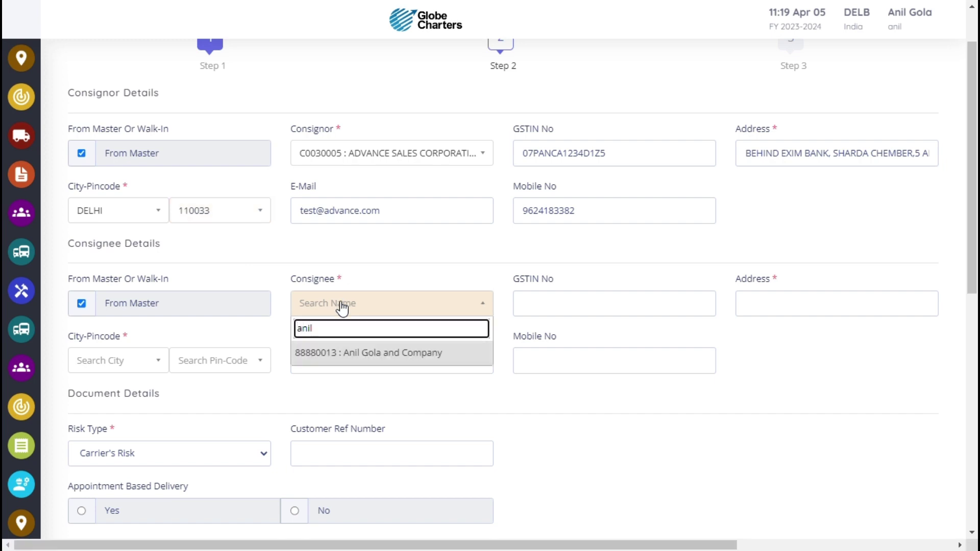
{"action": "key", "text": "Return"}
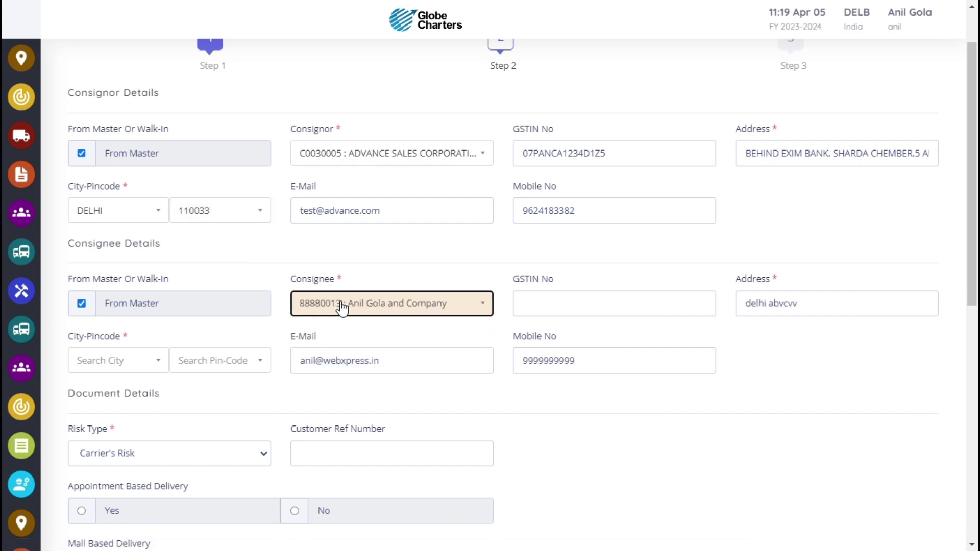
Set the consignee's city to MUMBAI and fill in the consignee's postal pin code.
{"action": "left_click", "coordinate": [104, 369]}
{"action": "type", "text": "mumb"}
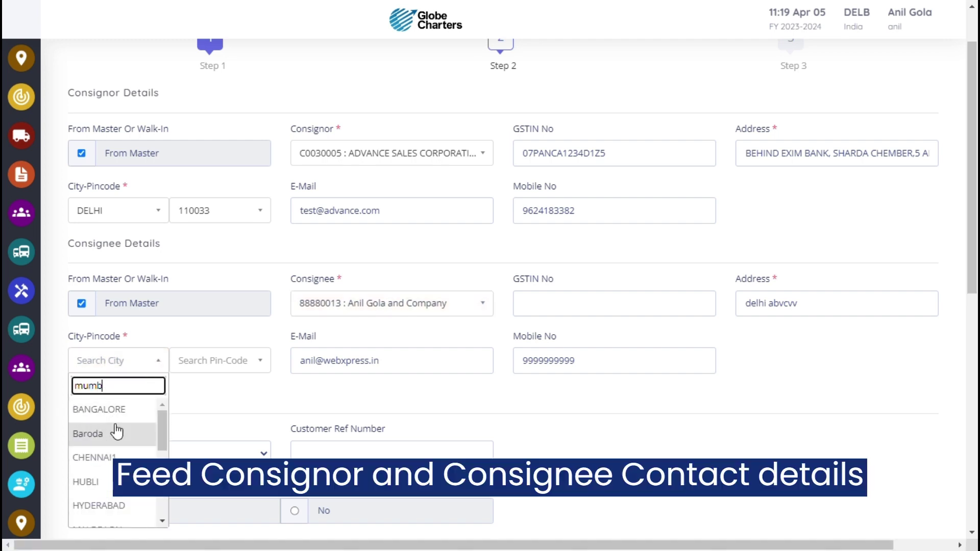
{"action": "scroll", "coordinate": [112, 449], "scroll_direction": "down", "scroll_amount": 2}
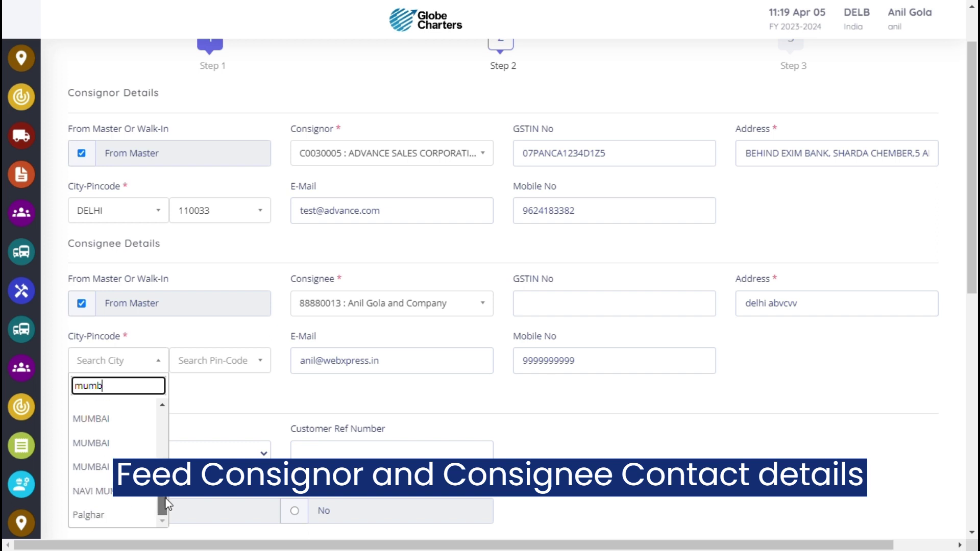
{"action": "left_click", "coordinate": [101, 428]}
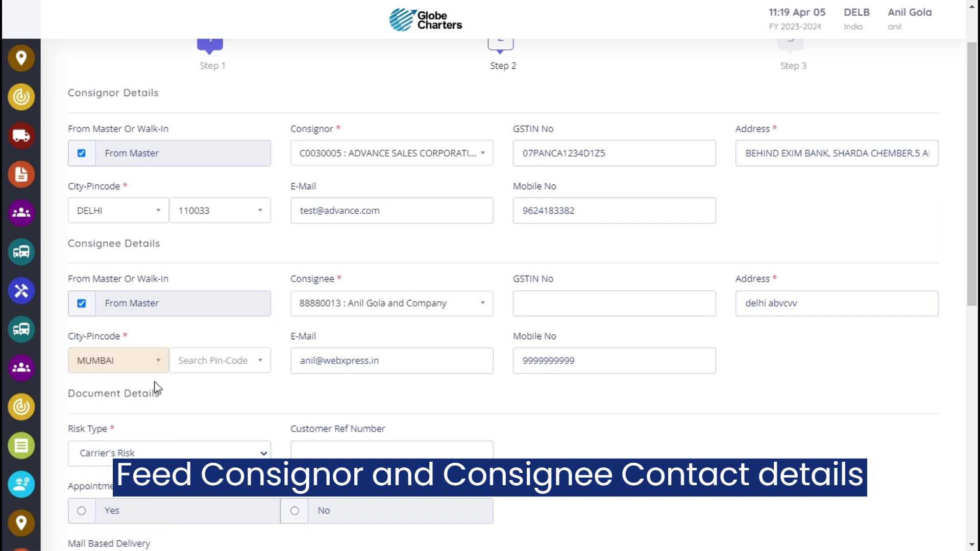
{"action": "left_click", "coordinate": [213, 363]}
{"action": "type", "text": "4"}
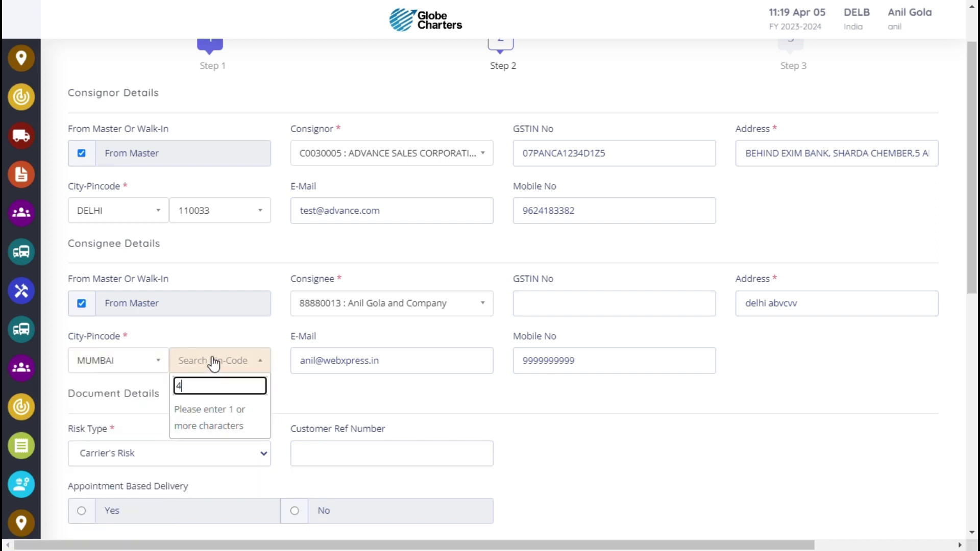
{"action": "type", "text": "000"}
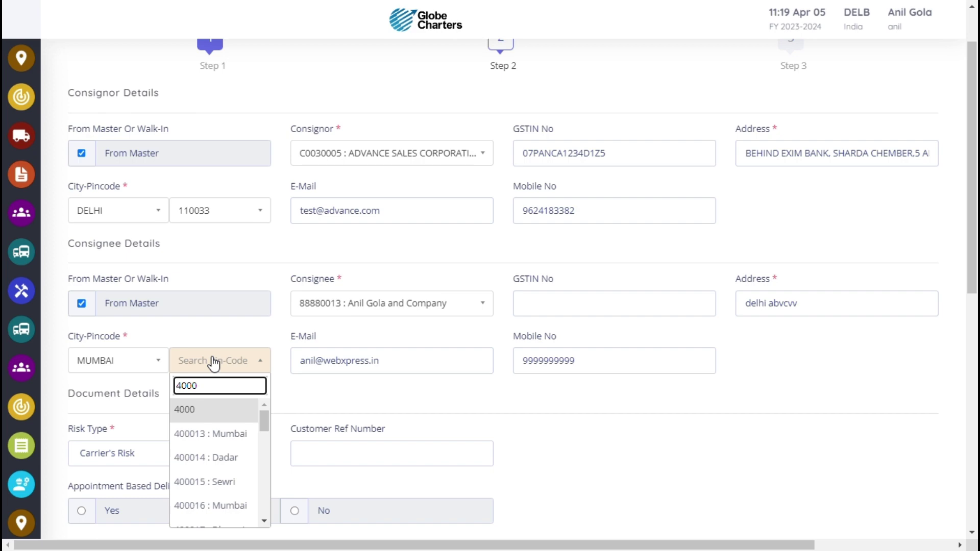
{"action": "left_click", "coordinate": [221, 436]}
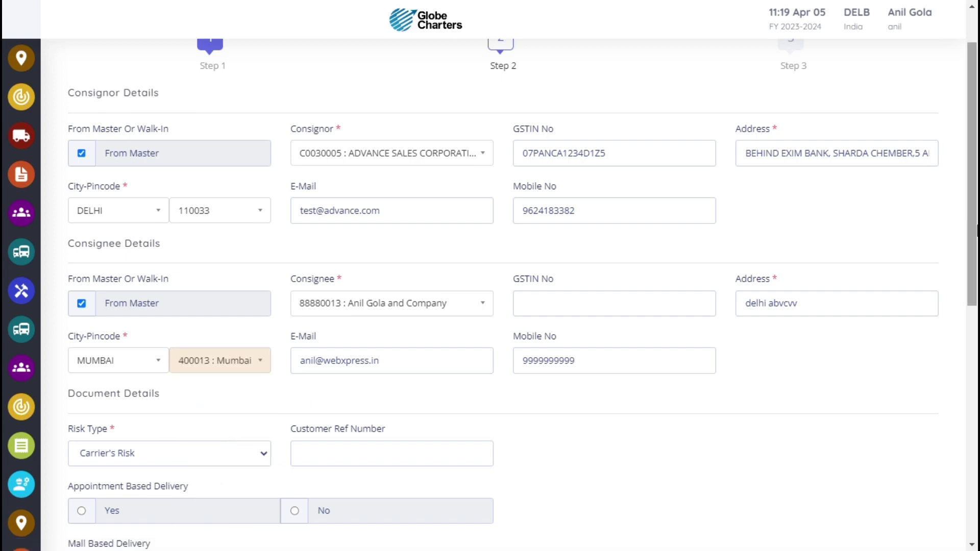
Keep Carrier's Risk as risk type, set appointment, mall and CSD based delivery to No, and continue to Step 3.
{"action": "left_click_drag", "start_coordinate": [974, 230], "coordinate": [976, 340]}
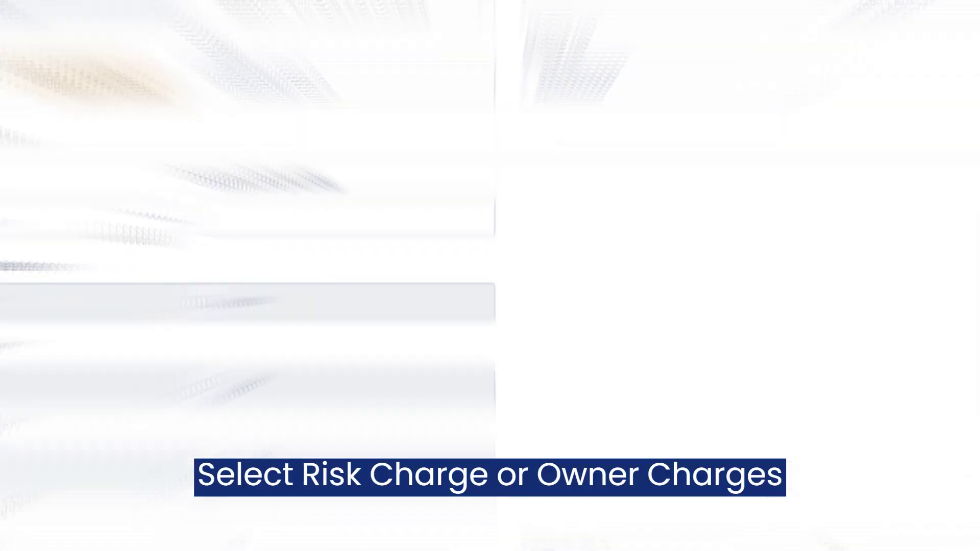
{"action": "left_click", "coordinate": [245, 240]}
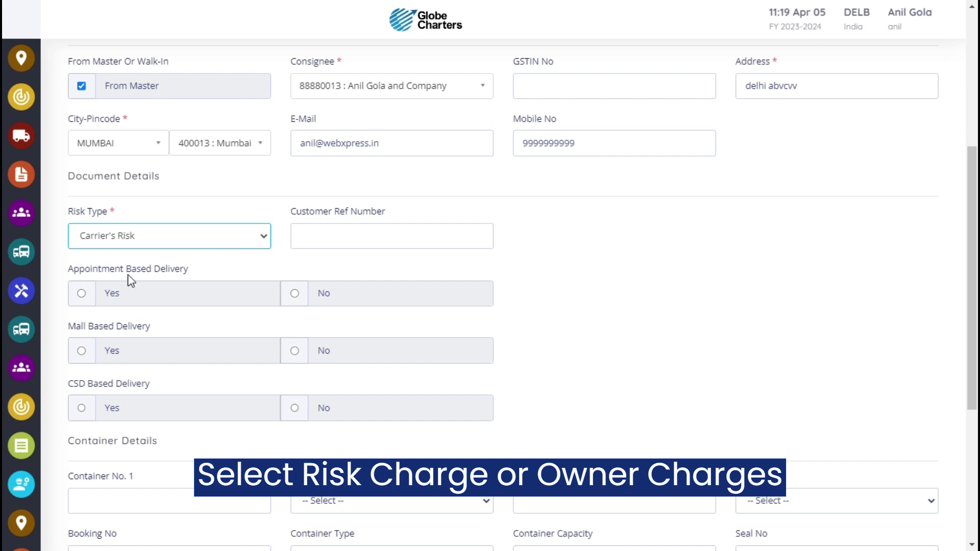
{"action": "left_click", "coordinate": [295, 294]}
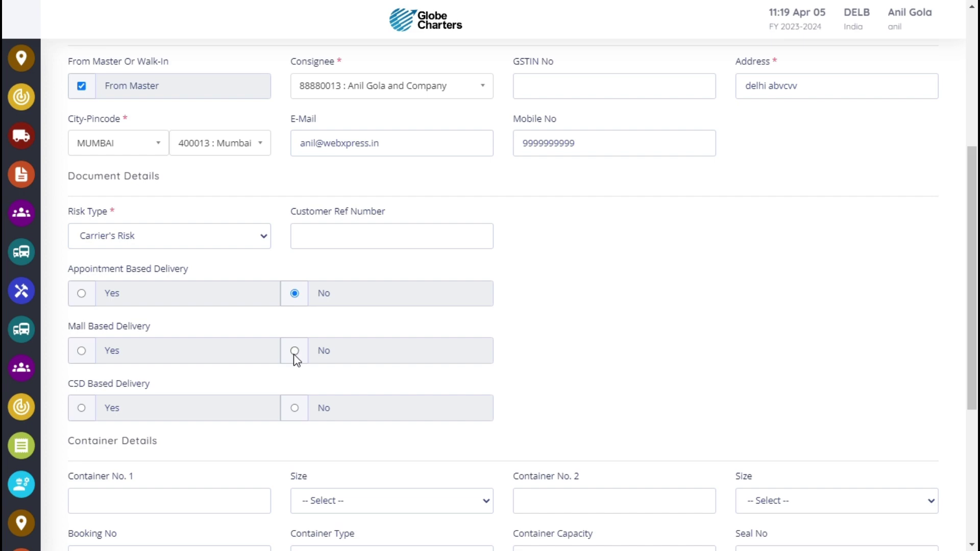
{"action": "left_click", "coordinate": [294, 408]}
{"action": "scroll", "coordinate": [604, 301], "scroll_direction": "down", "scroll_amount": 5}
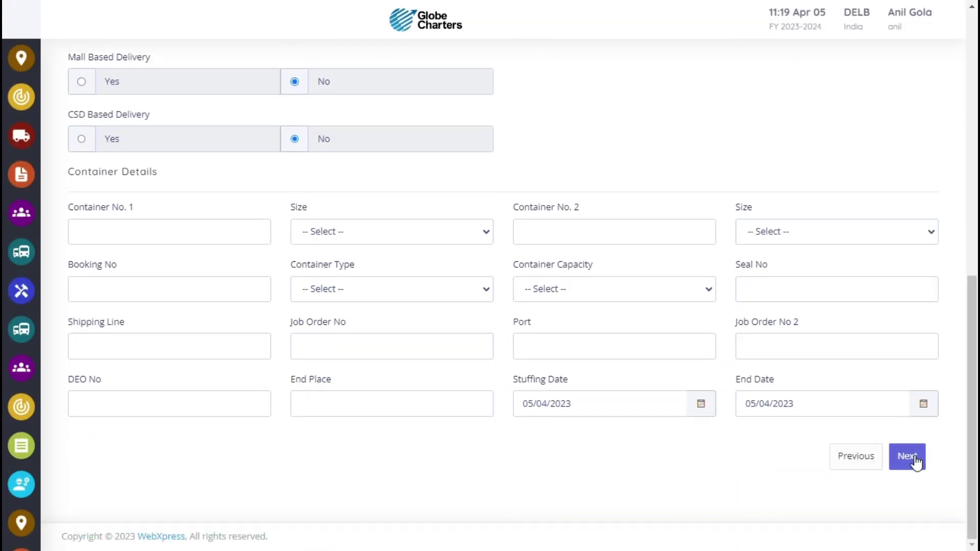
{"action": "left_click", "coordinate": [907, 456]}
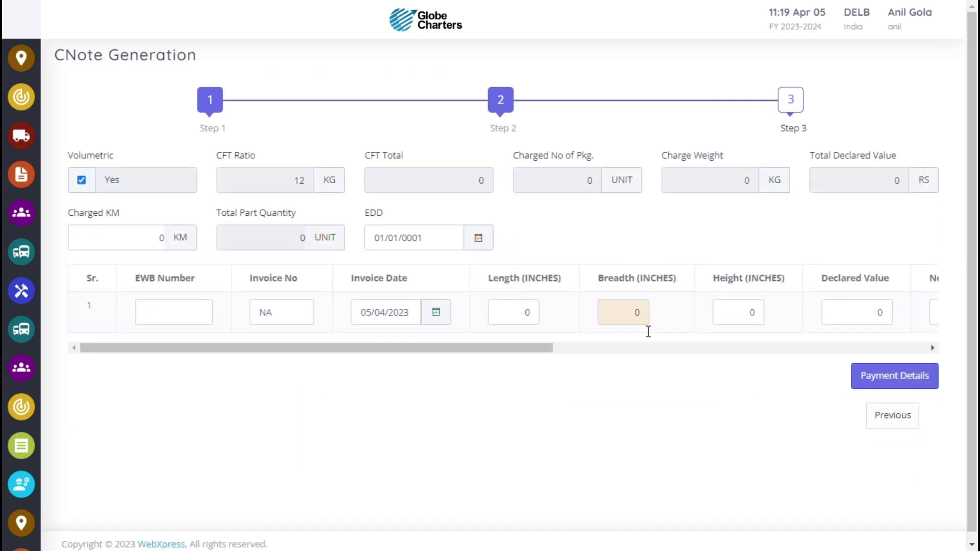
Turn off the Volumetric option and fill in the invoice row's EWB number and invoice number 4848.
{"action": "left_click", "coordinate": [81, 180]}
{"action": "left_click", "coordinate": [173, 313]}
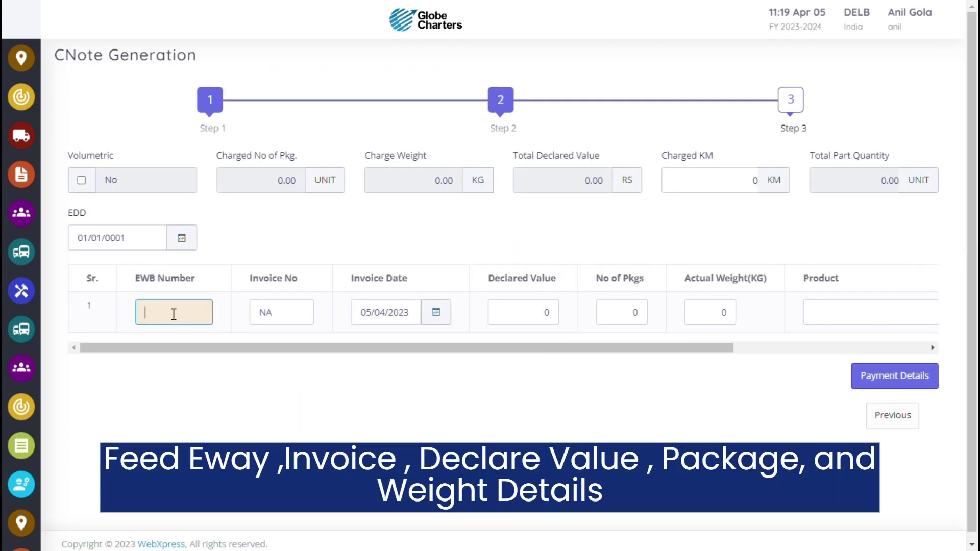
{"action": "type", "text": "1234567890"}
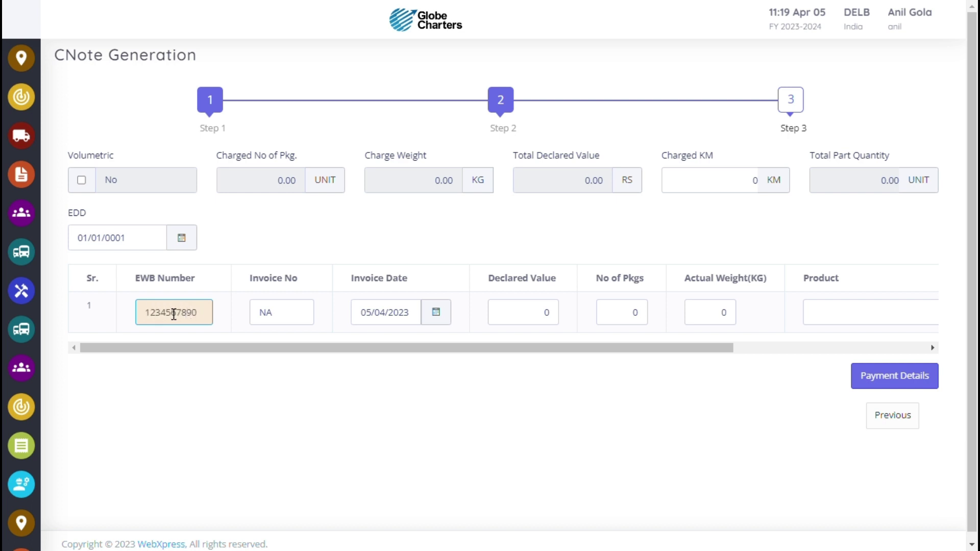
{"action": "type", "text": "12"}
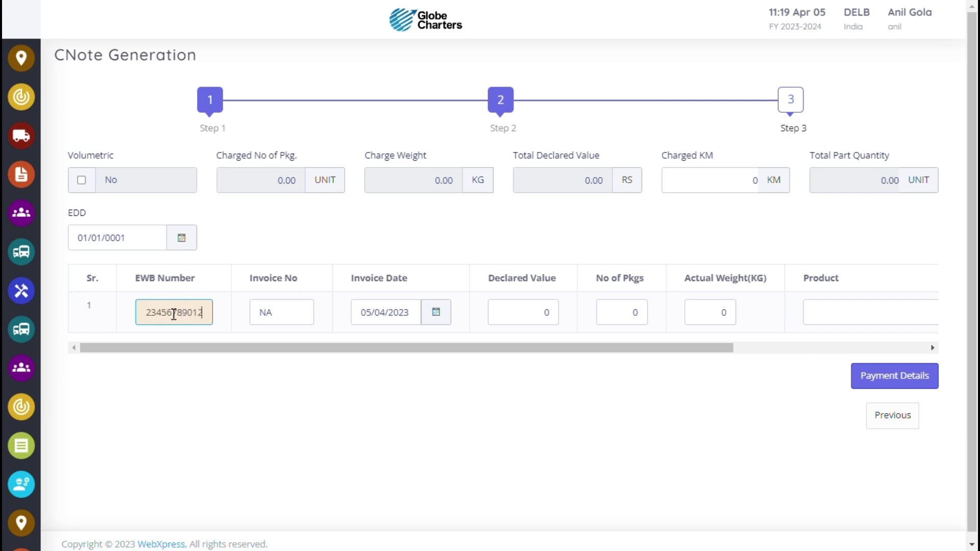
{"action": "double_click", "coordinate": [279, 317]}
{"action": "type", "text": "4848"}
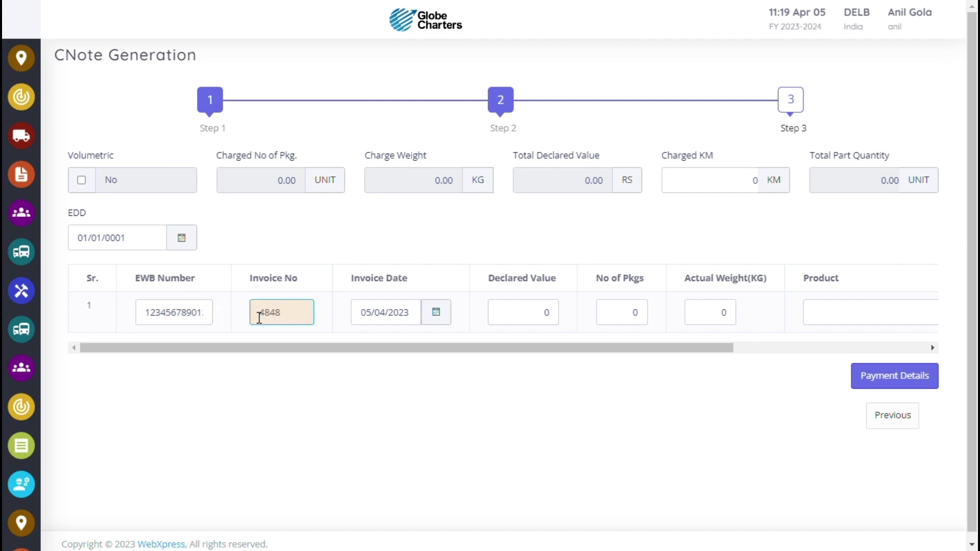
Enter declared value 50000, 100 packages and actual weight 3000 kg for the invoice, and load the payment details.
{"action": "key", "text": "Tab"}
{"action": "key", "text": "Tab"}
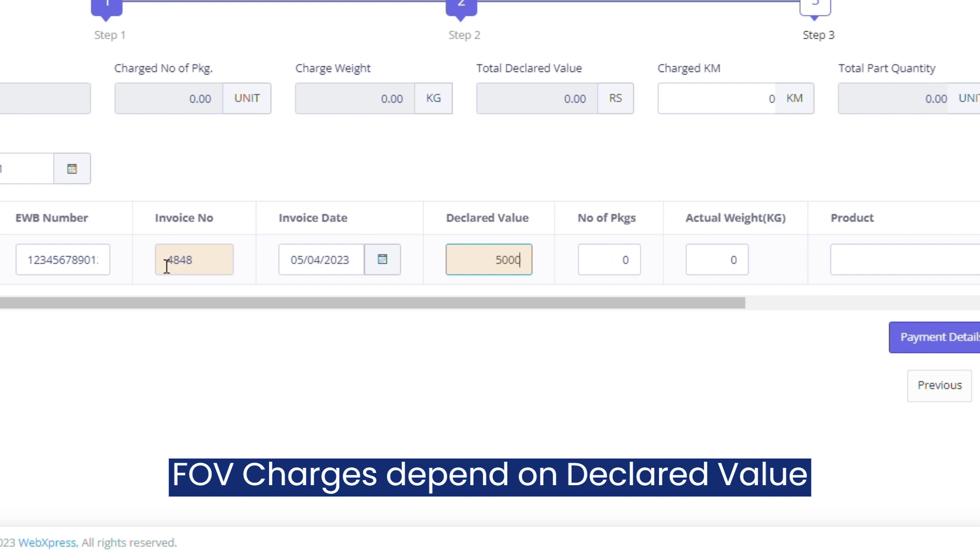
{"action": "type", "text": "50000"}
{"action": "key", "text": "Tab"}
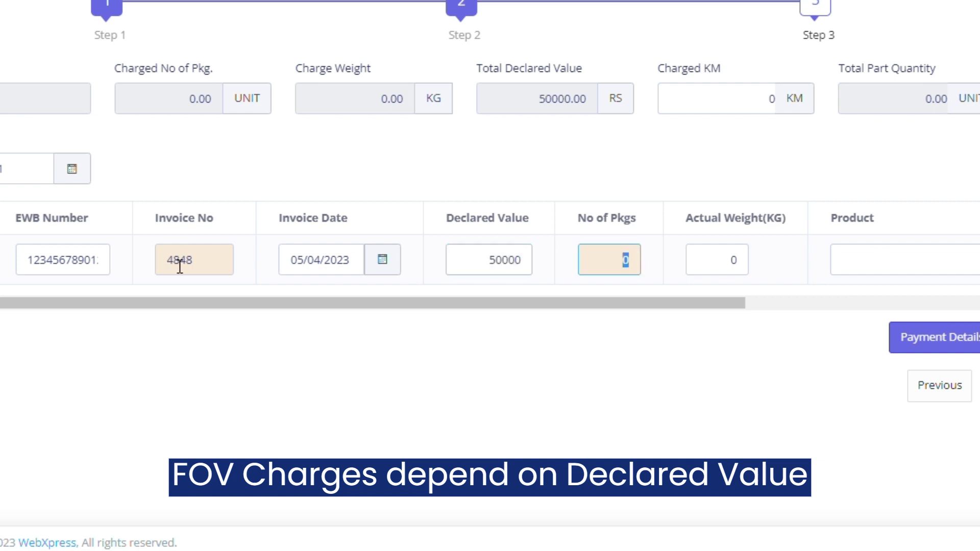
{"action": "type", "text": "100"}
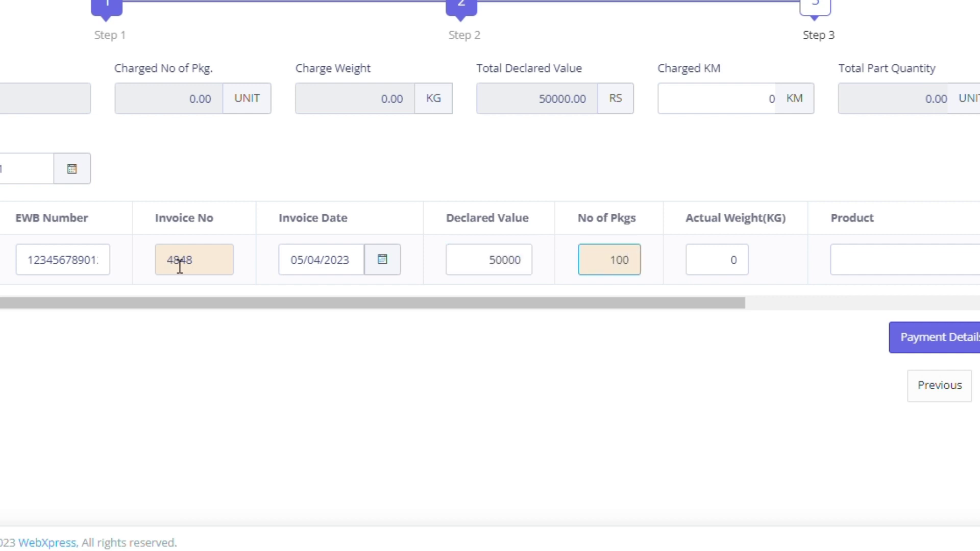
{"action": "key", "text": "Tab"}
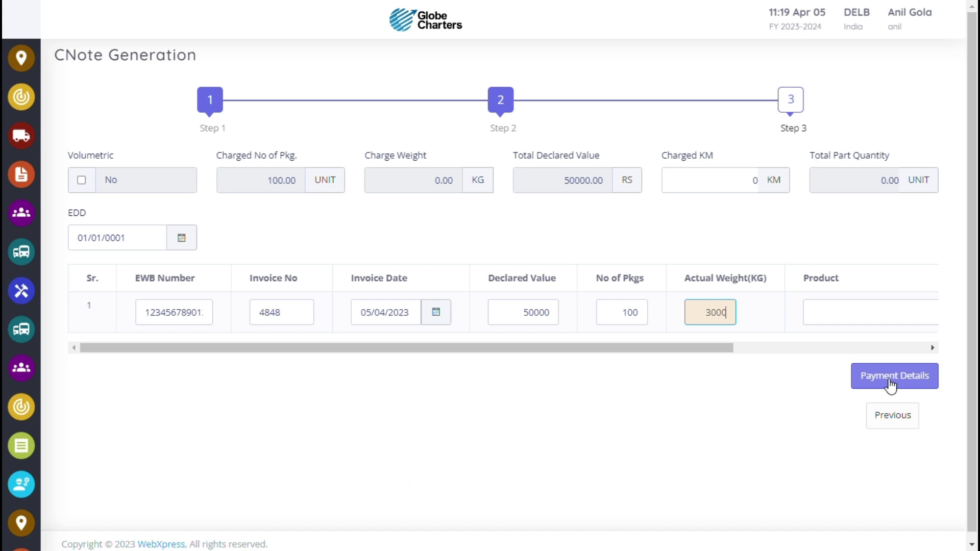
{"action": "type", "text": "3000"}
{"action": "left_click", "coordinate": [891, 385]}
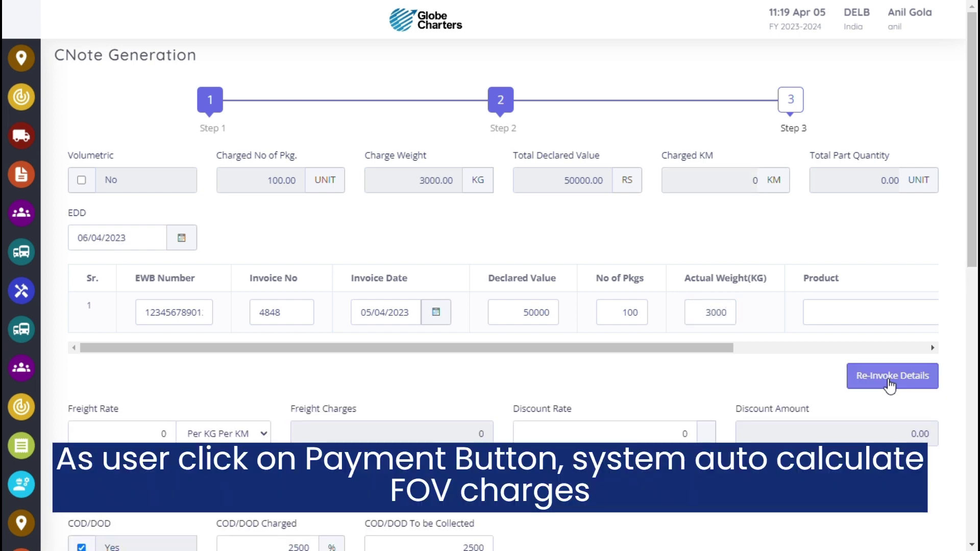
Set the freight rate to 10000 with the rate type Flat(In RS).
{"action": "scroll", "coordinate": [975, 249], "scroll_direction": "down", "scroll_amount": 3}
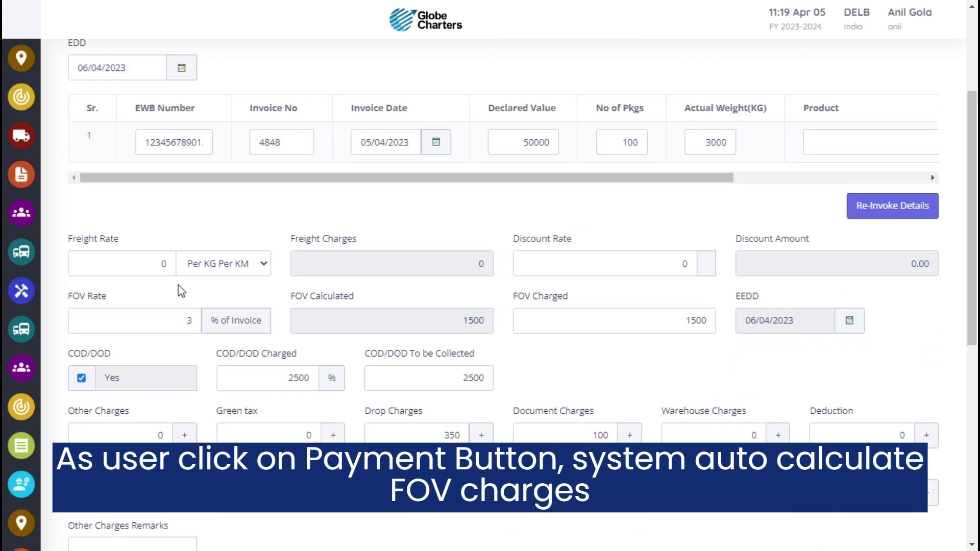
{"action": "left_click", "coordinate": [160, 271]}
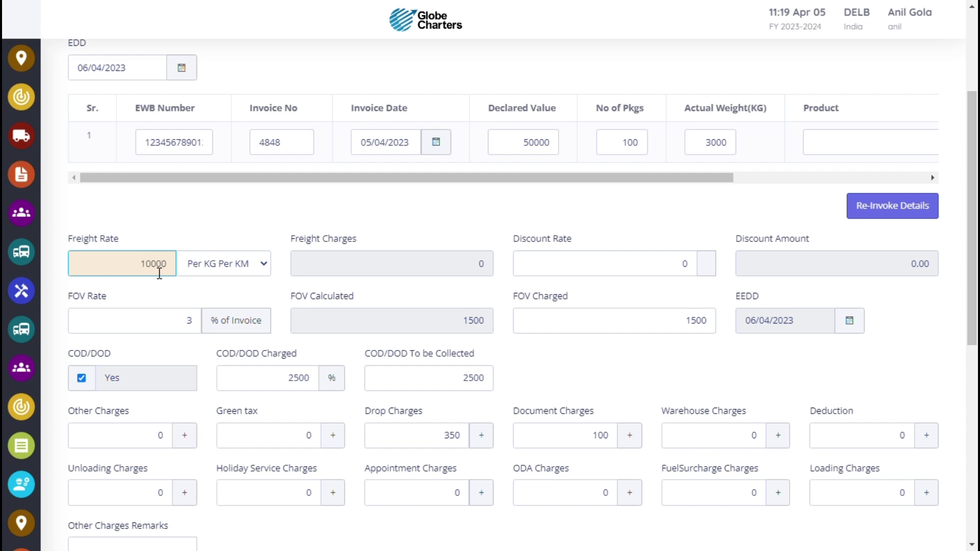
{"action": "left_click", "coordinate": [257, 267]}
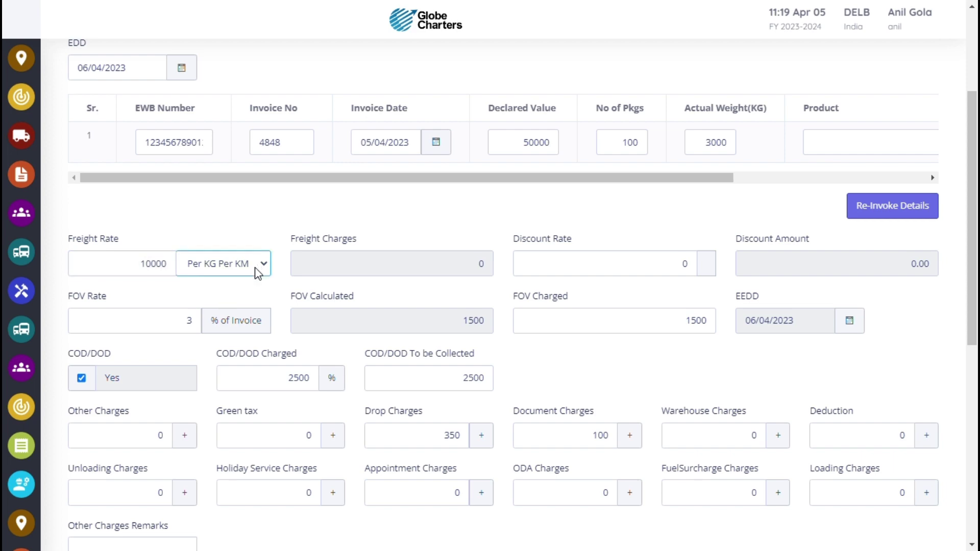
{"action": "left_click", "coordinate": [204, 307]}
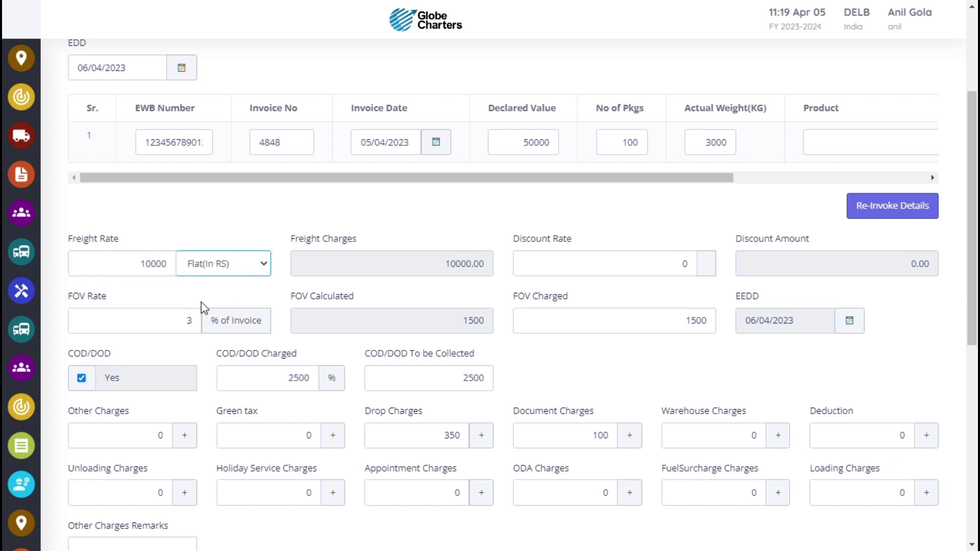
Check the FOV rate, the calculated FOV and the FOV charged in the payment details.
{"action": "left_click", "coordinate": [145, 321]}
{"action": "left_click_drag", "start_coordinate": [145, 321], "coordinate": [220, 328]}
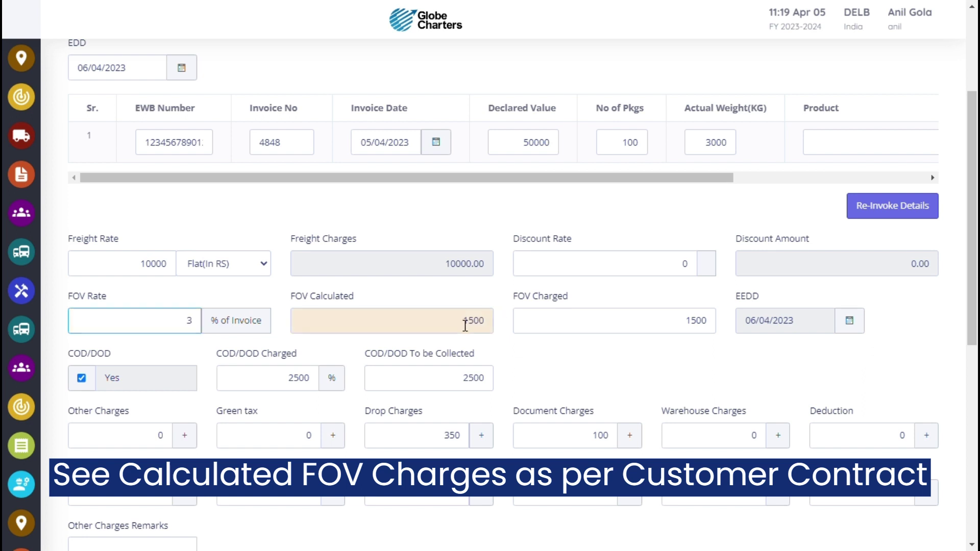
{"action": "left_click_drag", "start_coordinate": [462, 325], "coordinate": [489, 327]}
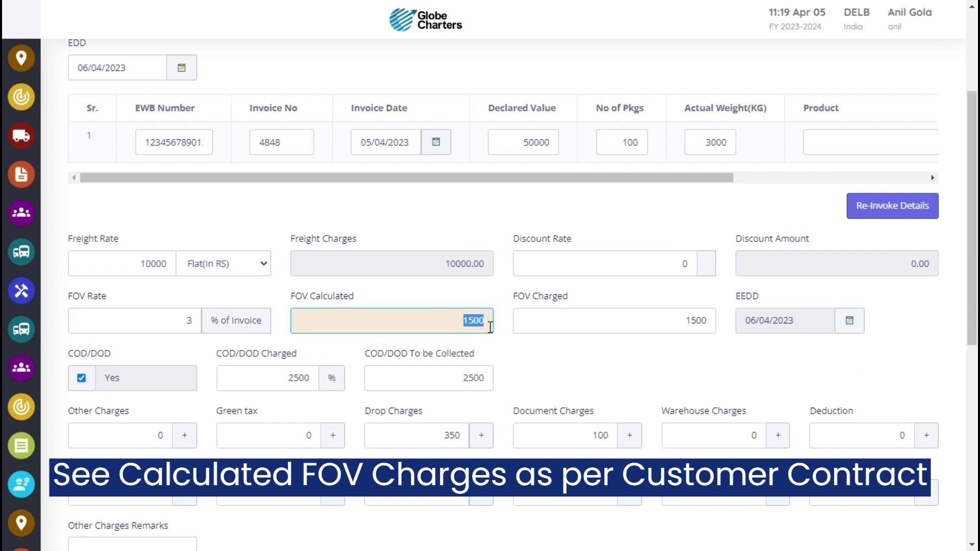
{"action": "left_click", "coordinate": [688, 329]}
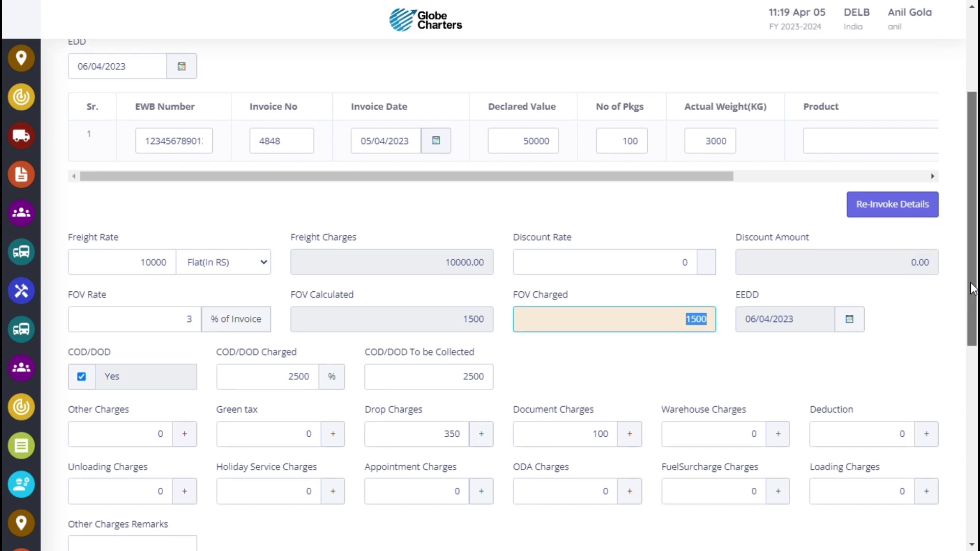
Submit the CNote and confirm booking the docket.
{"action": "scroll", "coordinate": [945, 274], "scroll_direction": "down", "scroll_amount": 5}
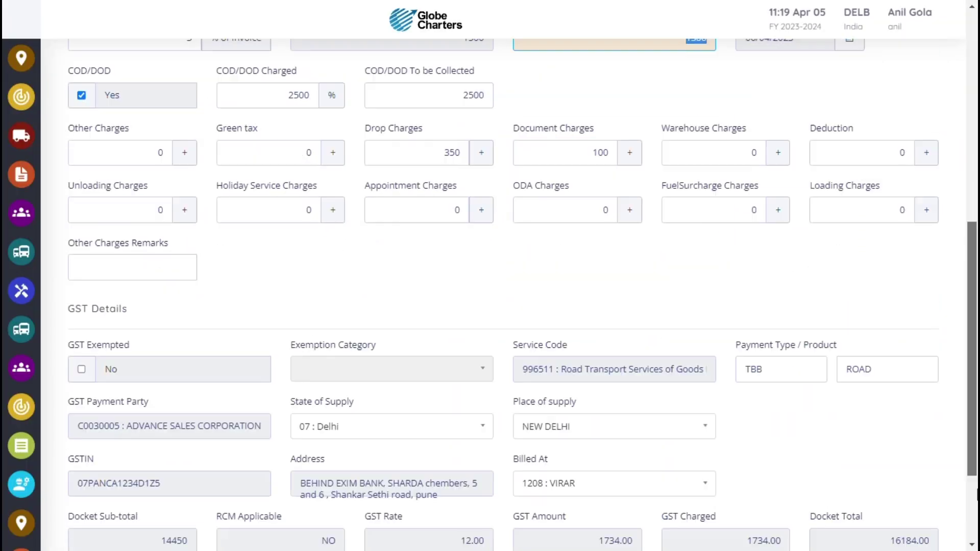
{"action": "scroll", "coordinate": [924, 505], "scroll_direction": "down", "scroll_amount": 3}
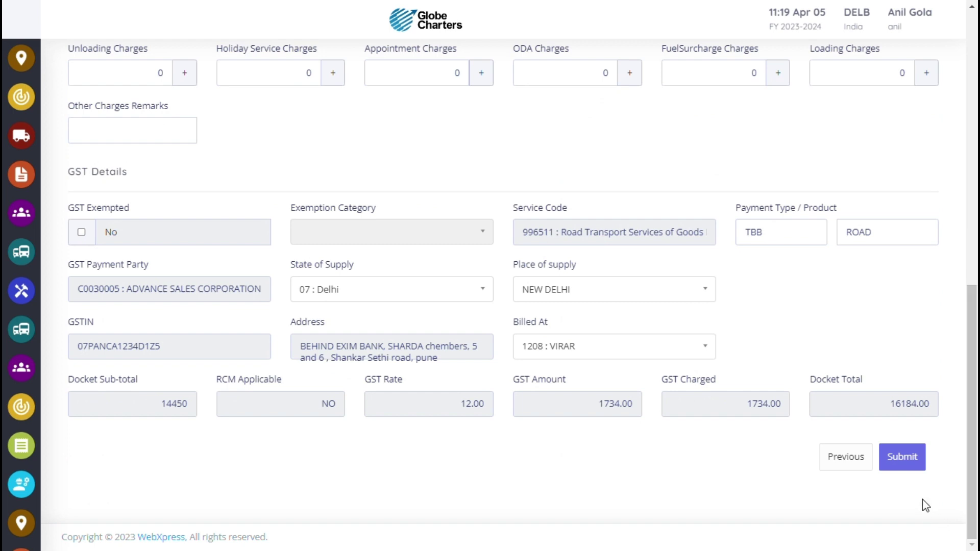
{"action": "left_click", "coordinate": [910, 465]}
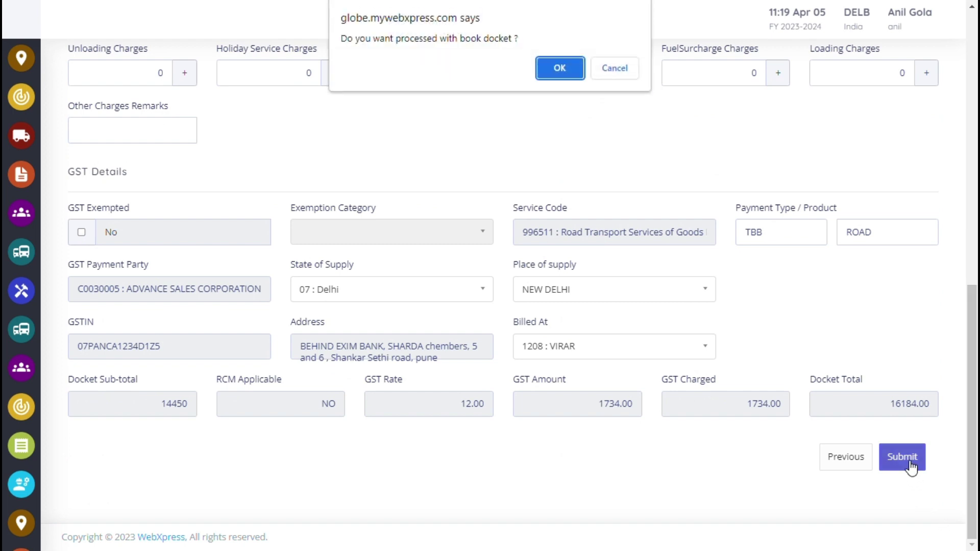
{"action": "left_click", "coordinate": [559, 70]}
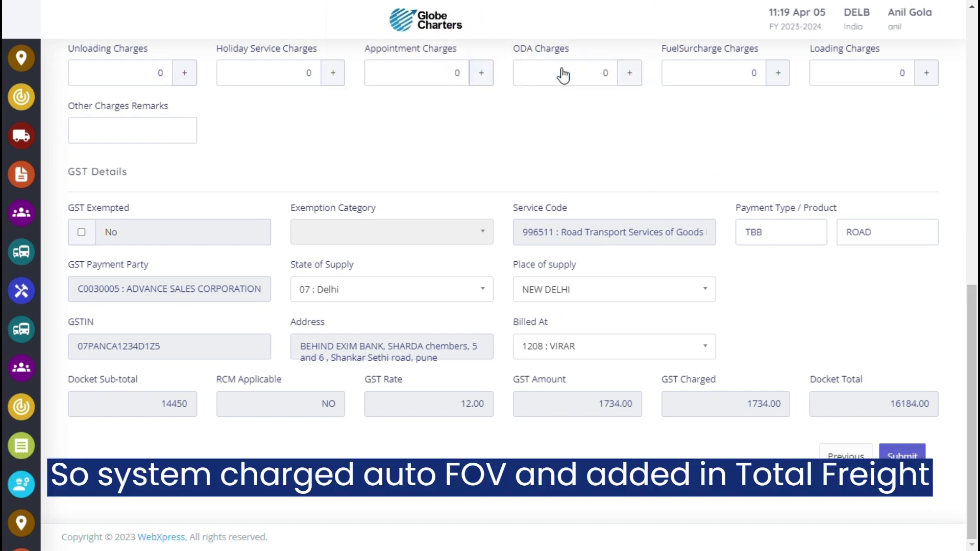